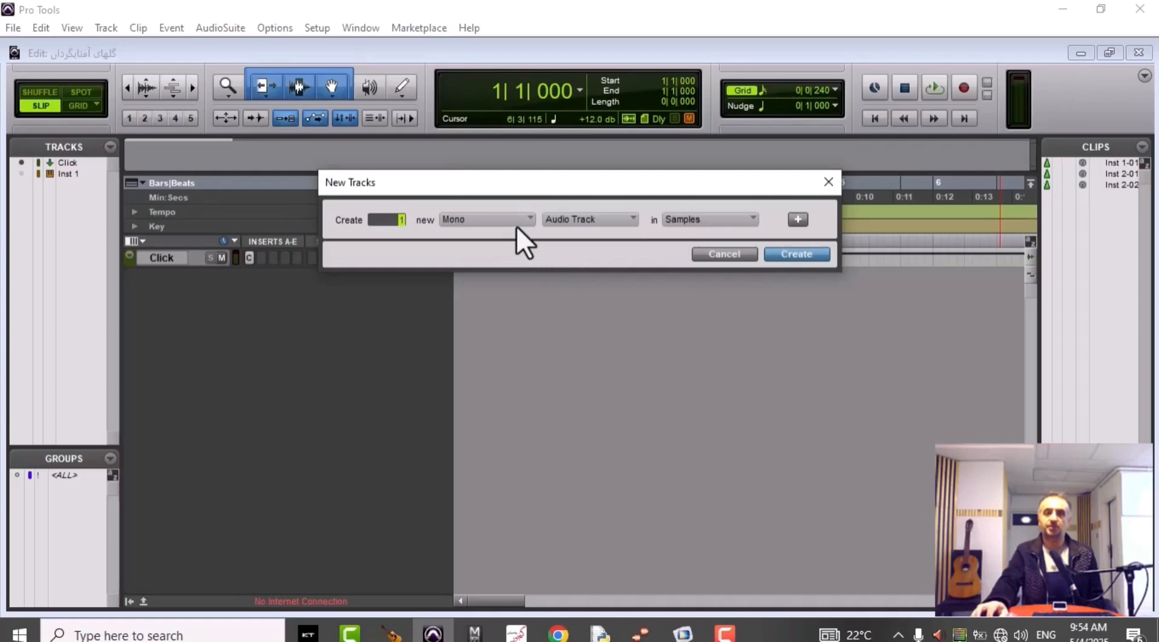
- Create one new stereo Instrument Track in Ticks
click(518, 224)
click(537, 240)
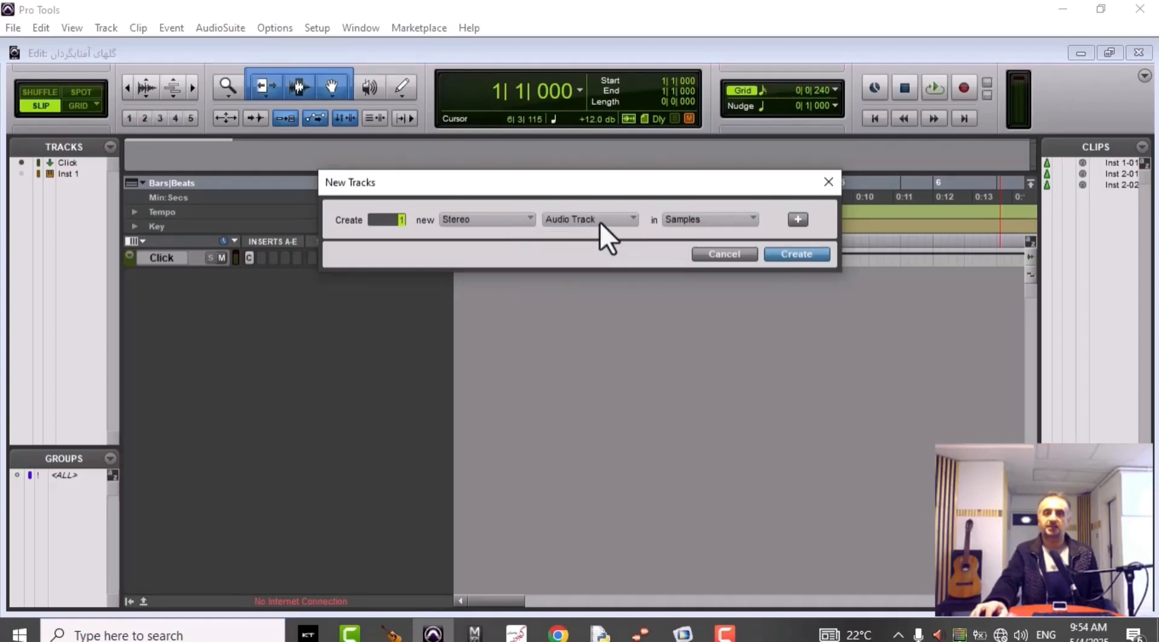
click(599, 222)
click(667, 302)
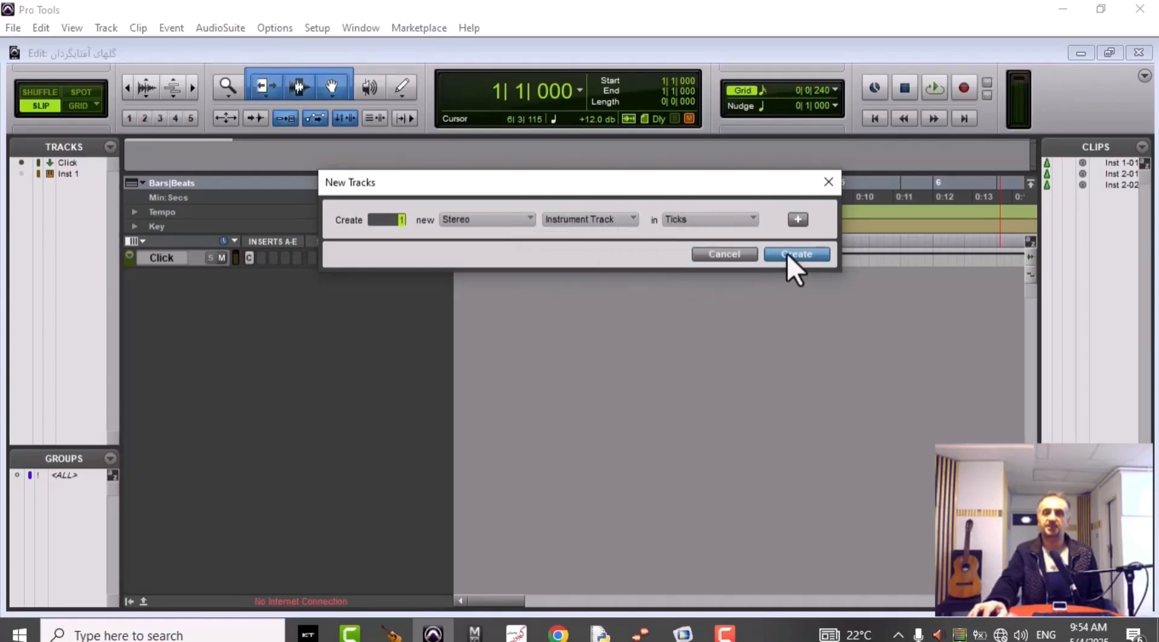
click(787, 254)
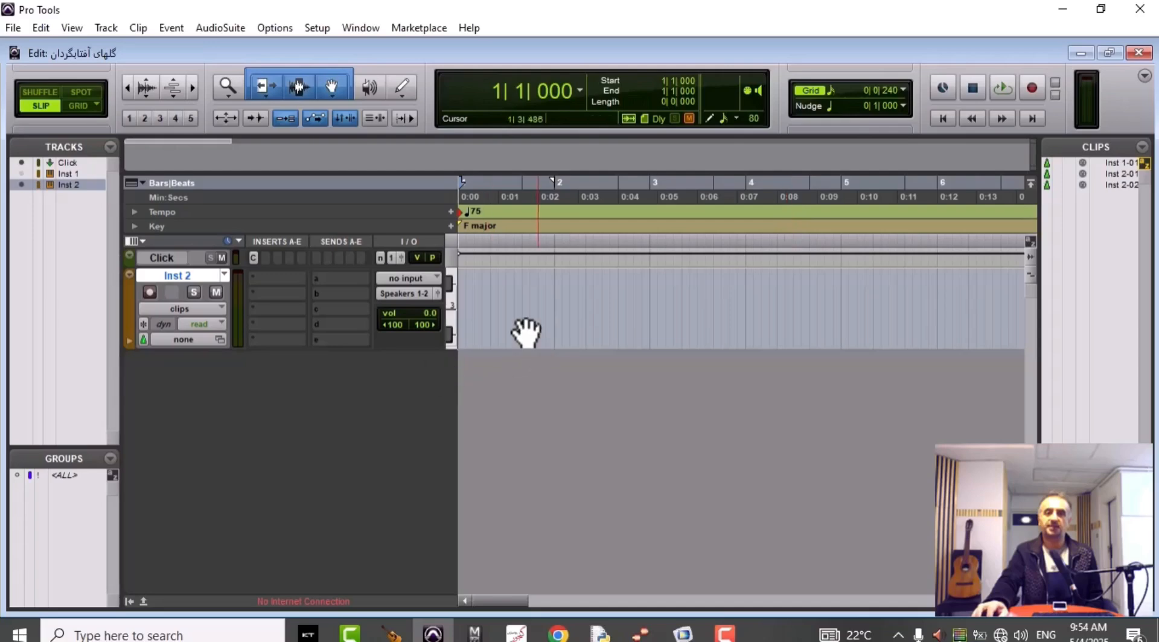
- Open the new instrument track in the Score Editor and place the insertion point at the start of bar 1
click(515, 306)
right_click(515, 306)
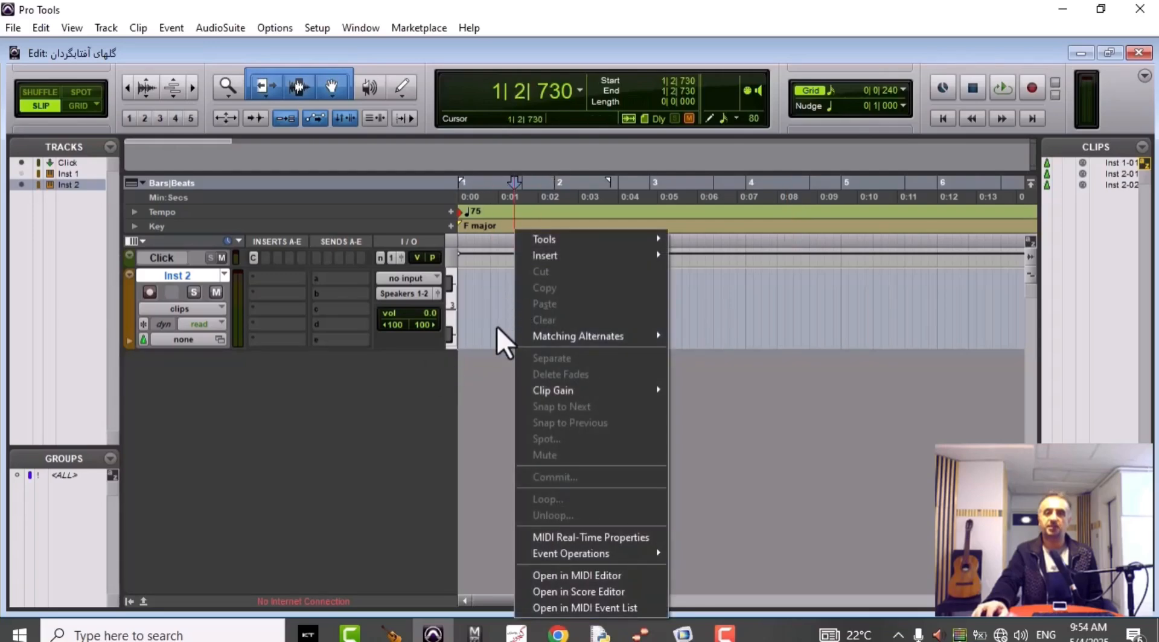
click(612, 593)
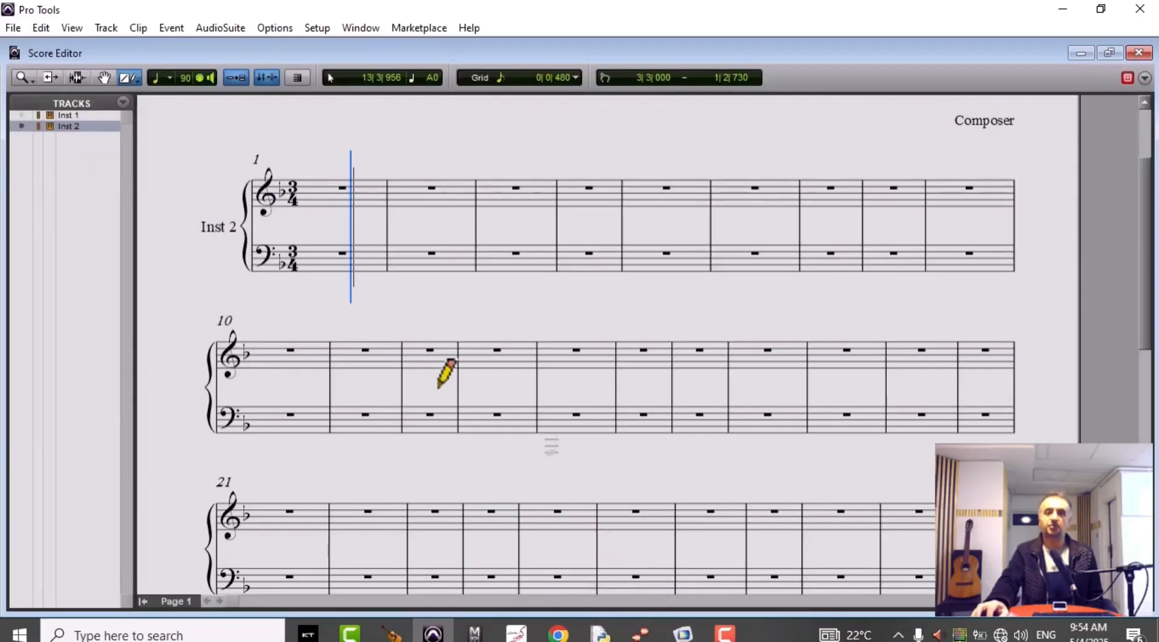
drag(346, 182, 269, 203)
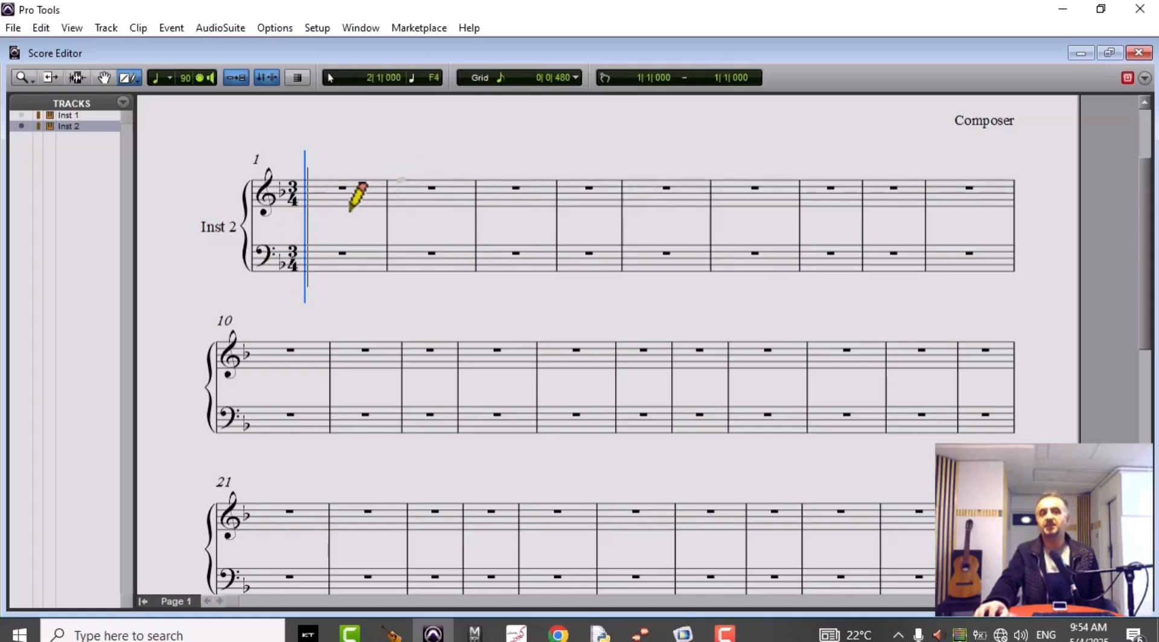
- Set the track's notation display to Treble Clef and confirm a 3/4 meter at bar 1
right_click(476, 130)
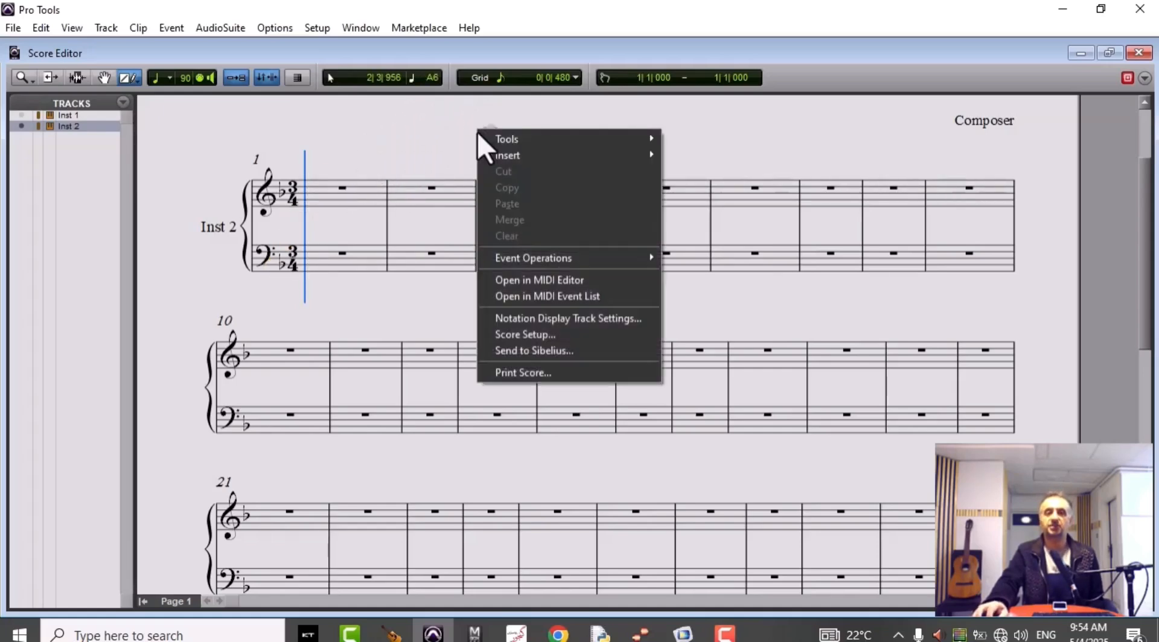
click(554, 318)
click(172, 162)
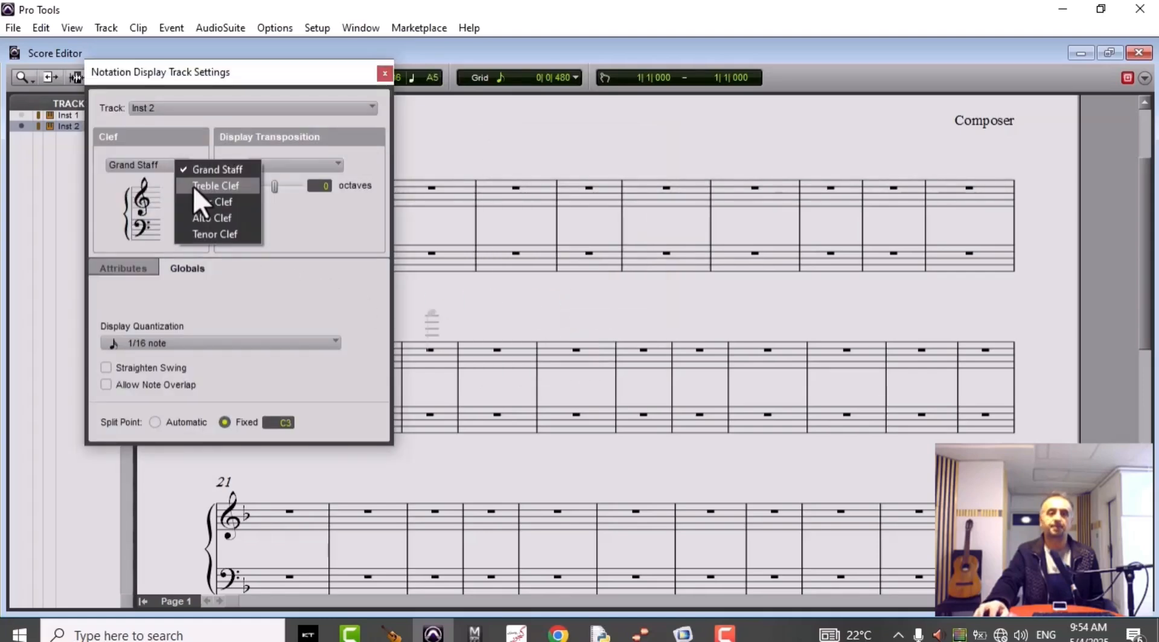
click(193, 184)
click(384, 74)
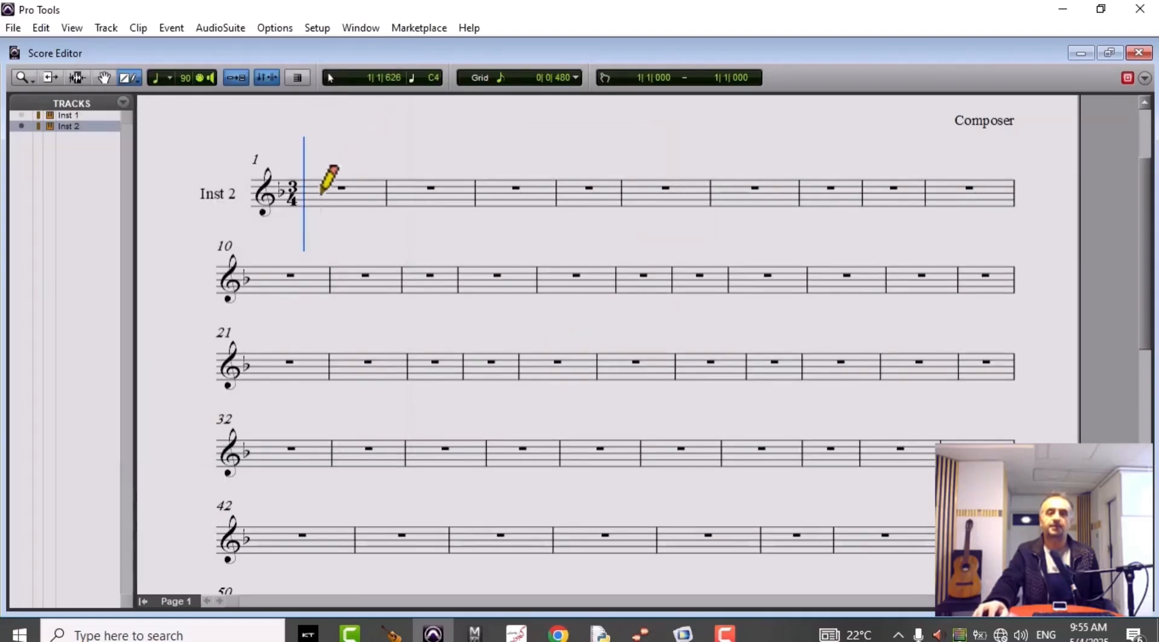
double_click(297, 192)
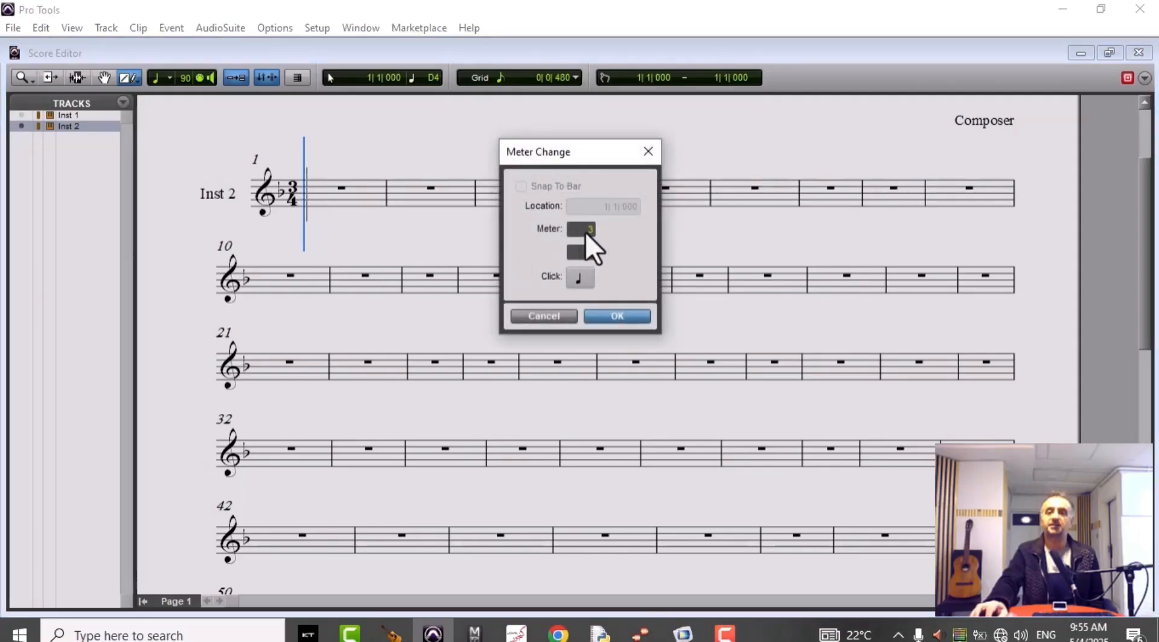
click(618, 316)
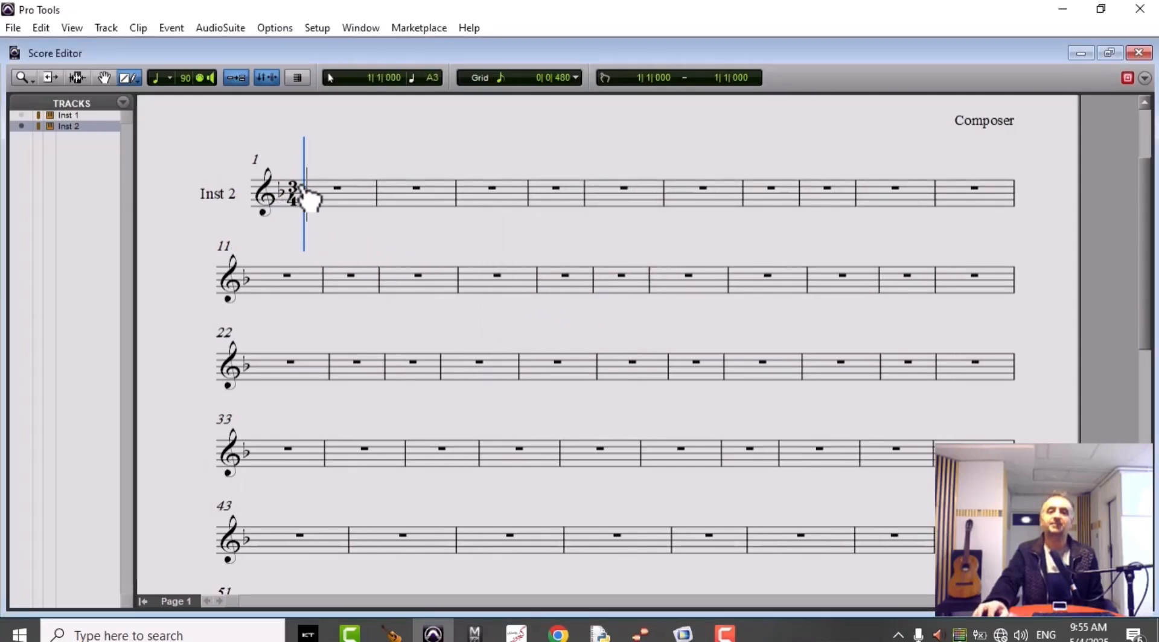
- Insert a C major key signature from bar 4 to the next key signature
right_click(543, 133)
mouse_move(583, 156)
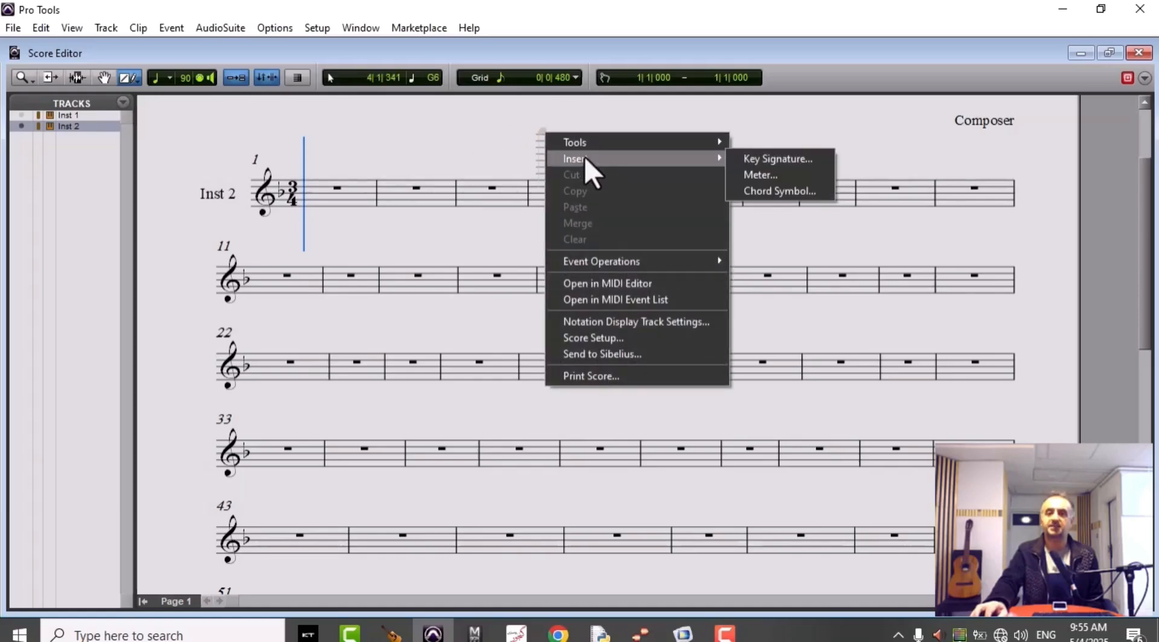
click(785, 160)
click(360, 153)
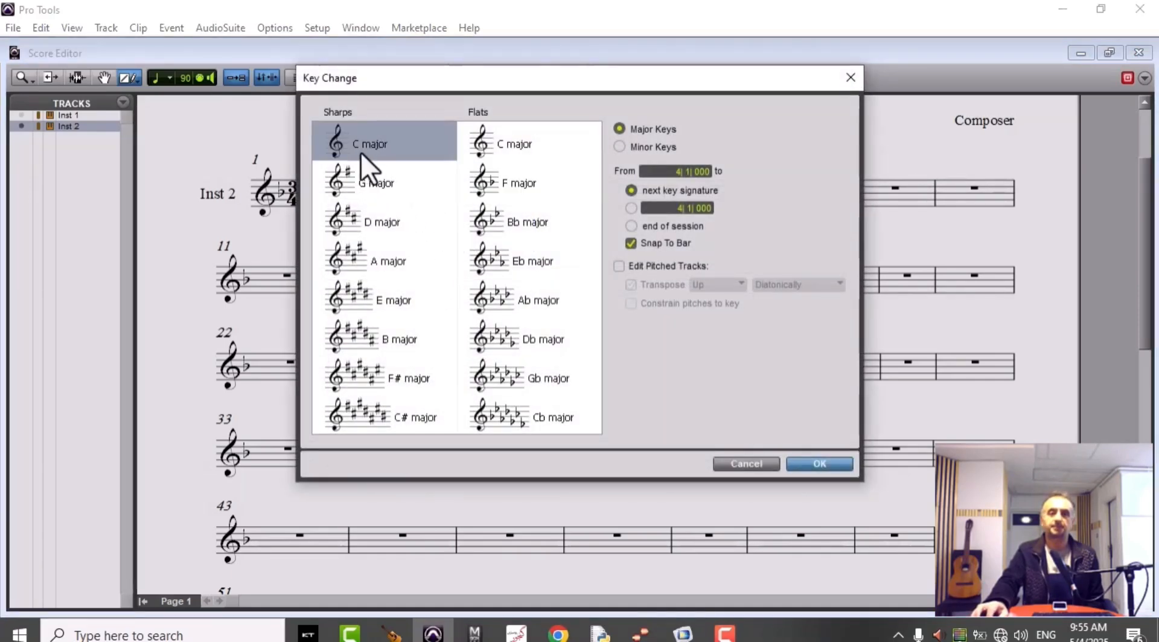
click(811, 466)
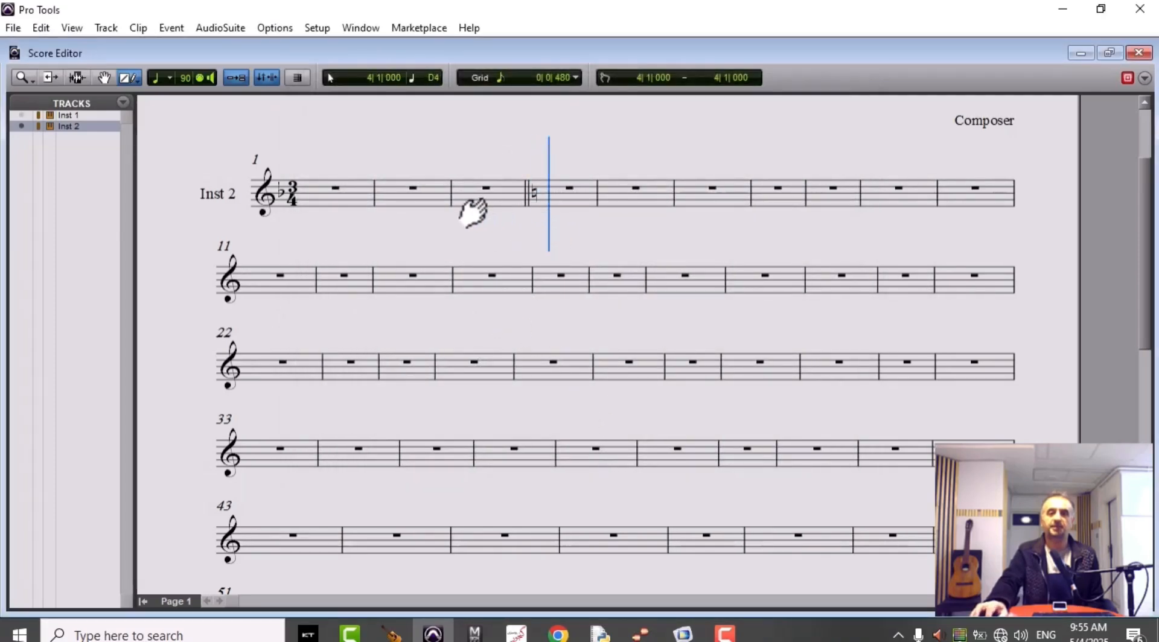
- Insert a C major key signature from bar 1 to the next key signature
click(285, 223)
right_click(301, 153)
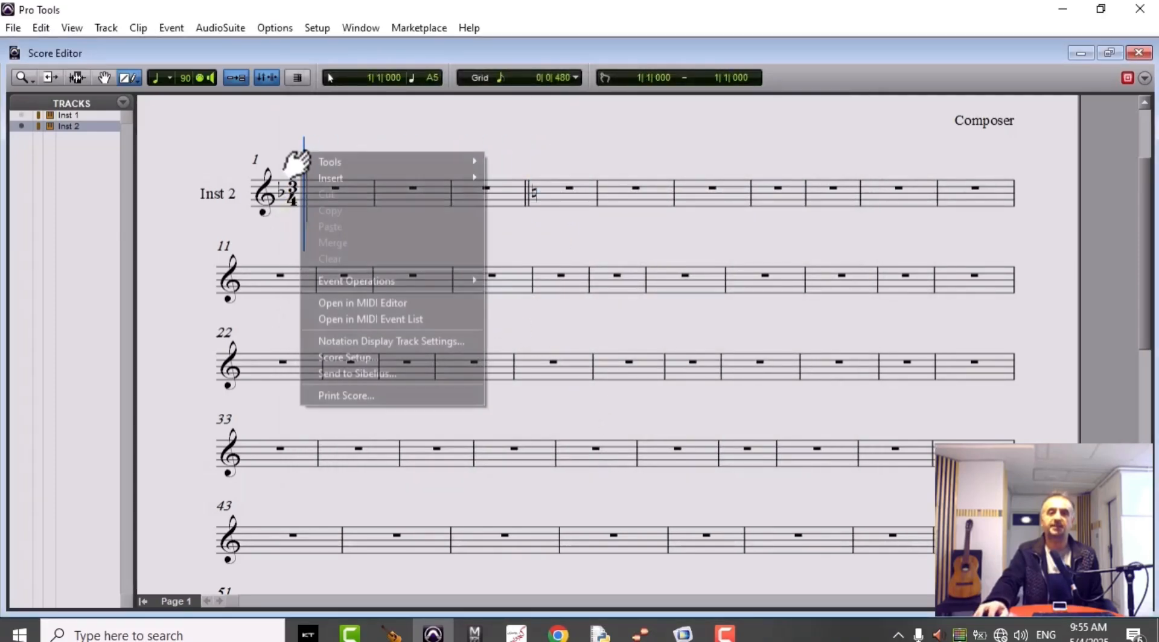
mouse_move(477, 182)
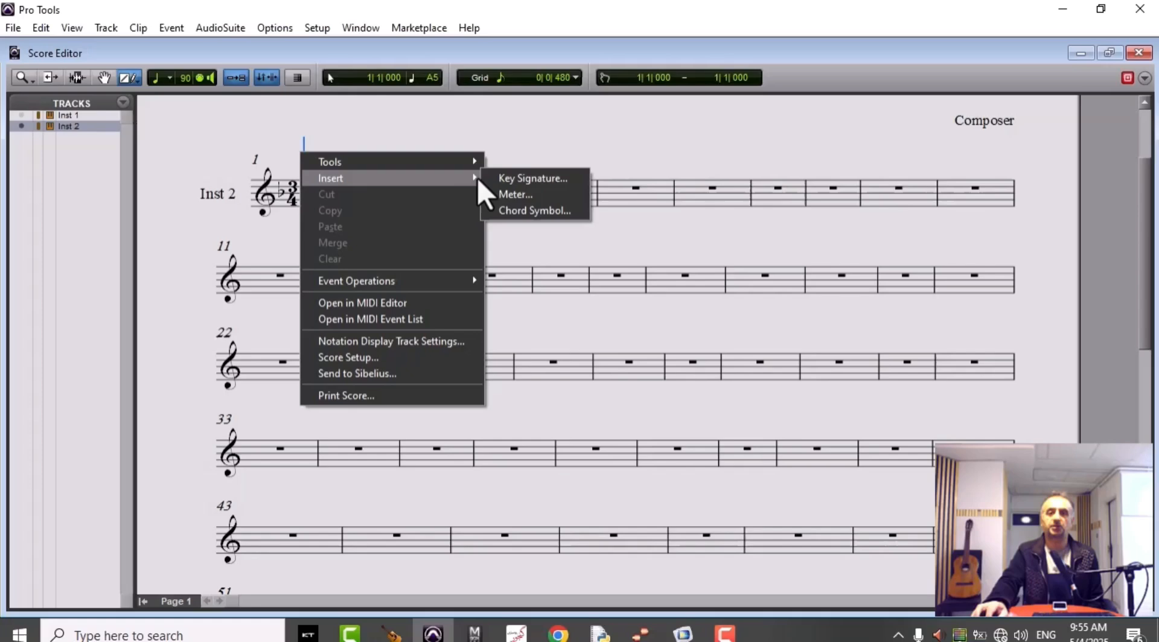
click(539, 181)
click(343, 154)
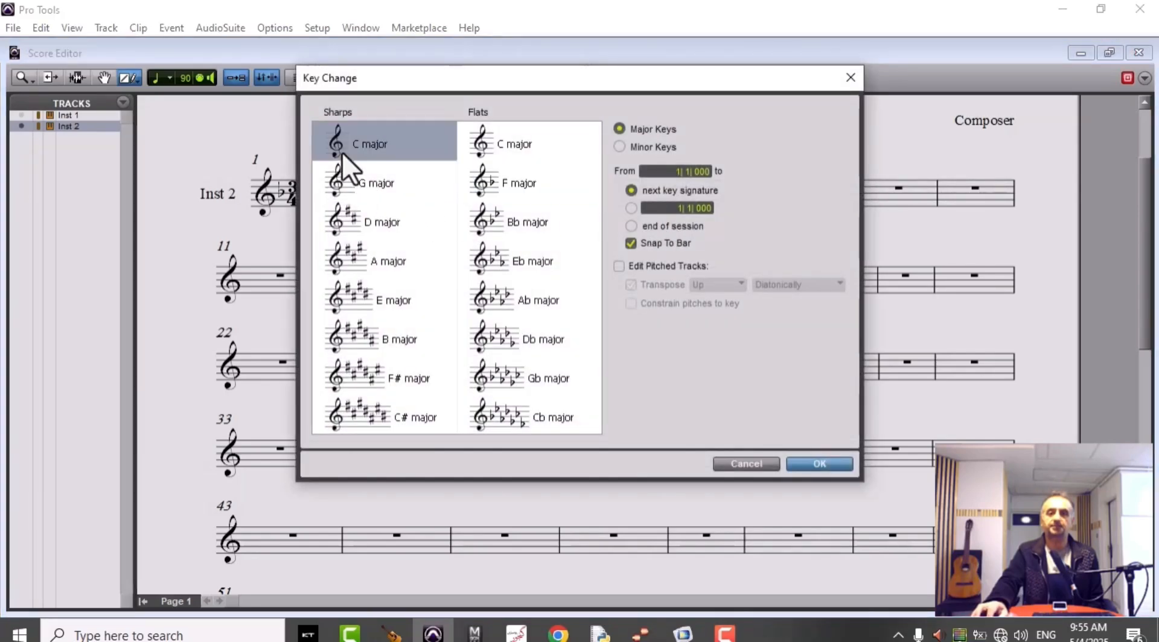
click(809, 465)
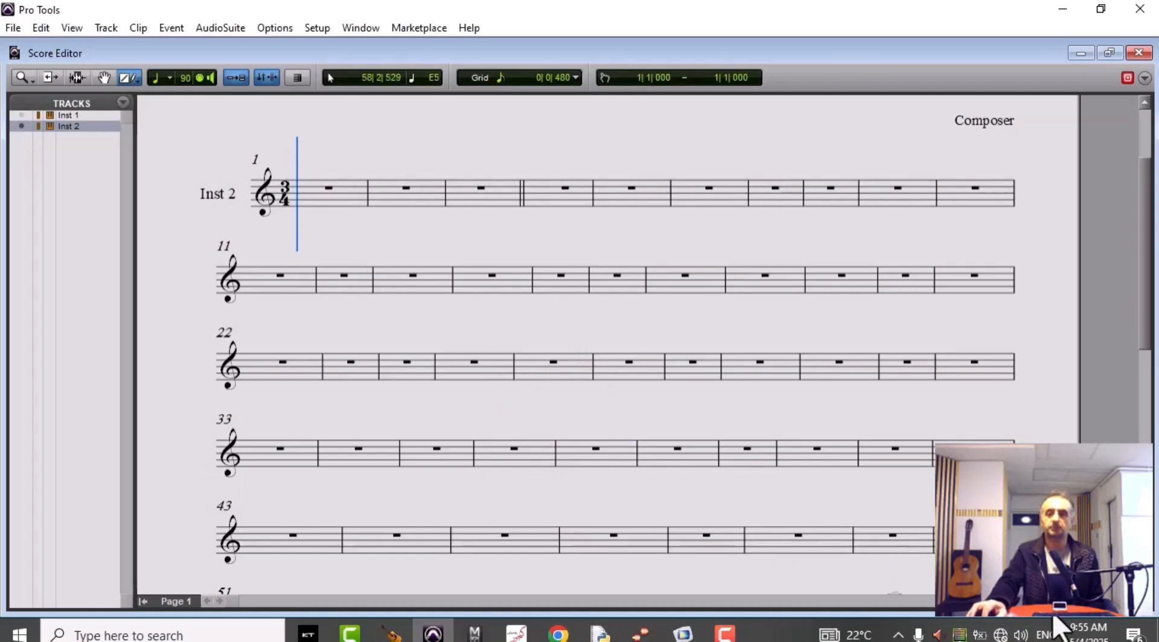
- Fill bar 1 with three 1/4 notes: A3, F4 and F3
key(ctrl+])
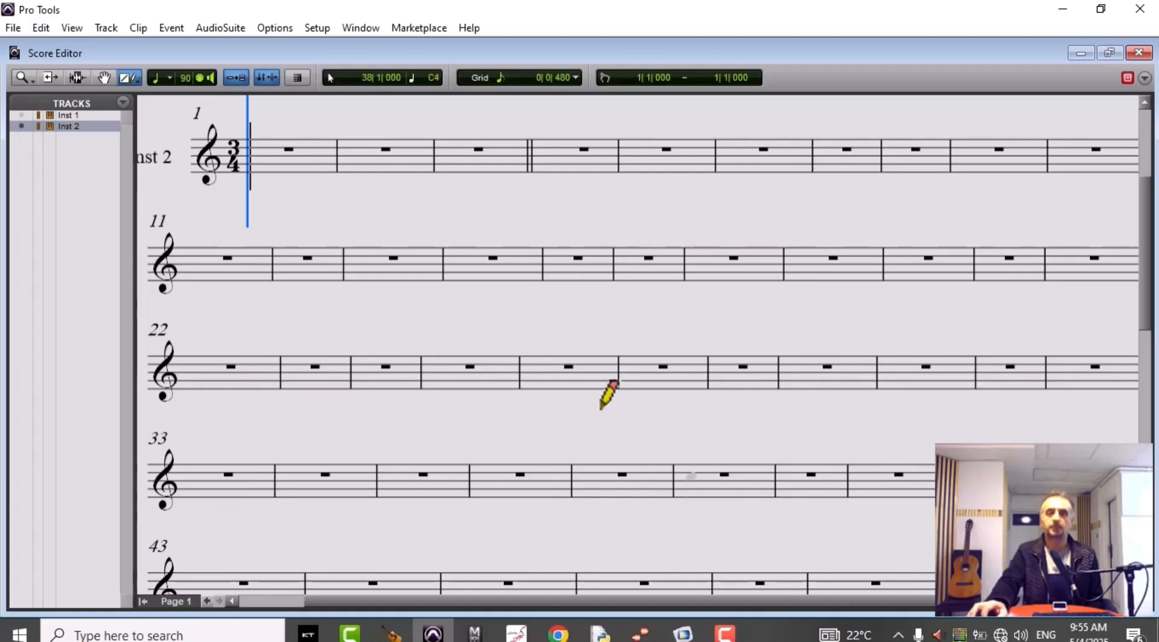
scroll(590, 397, up, 1)
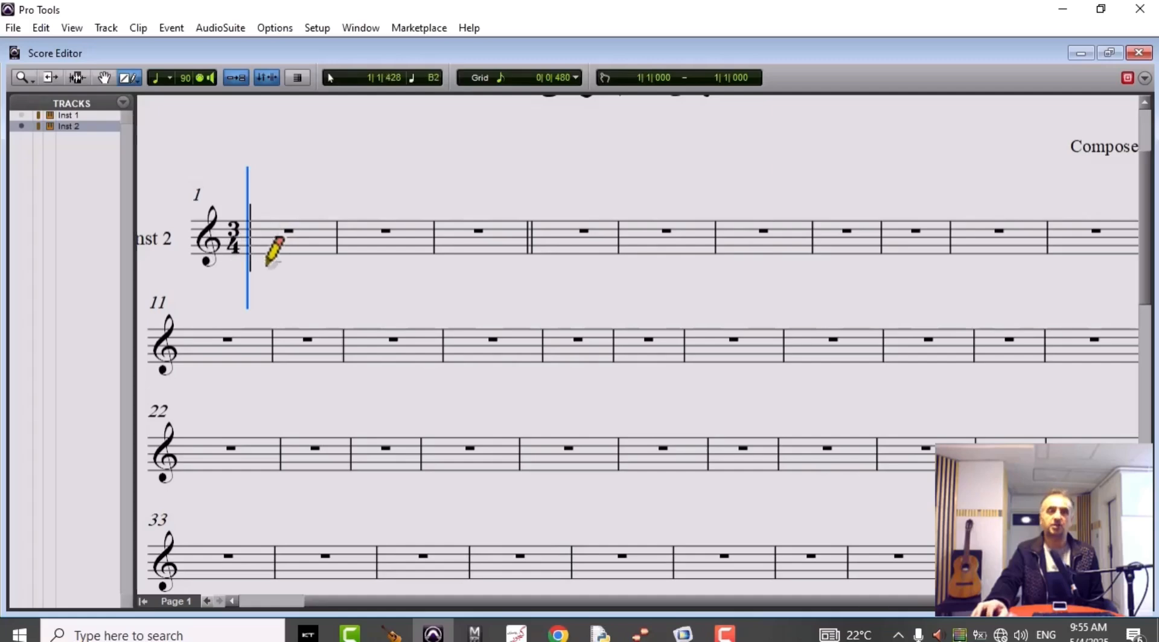
click(156, 82)
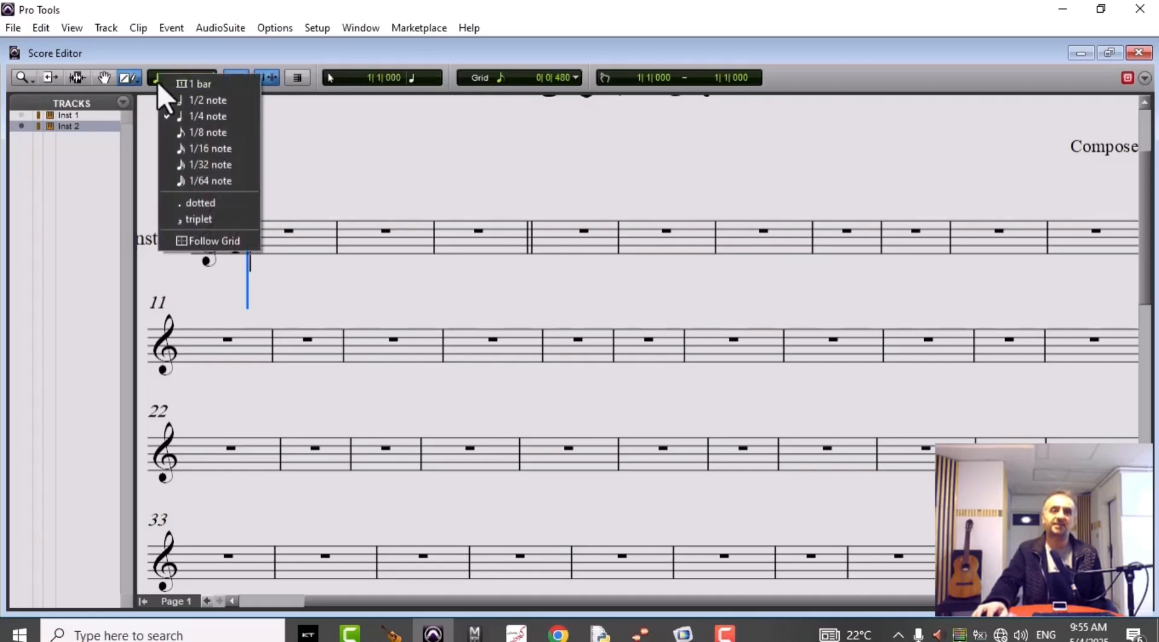
click(226, 116)
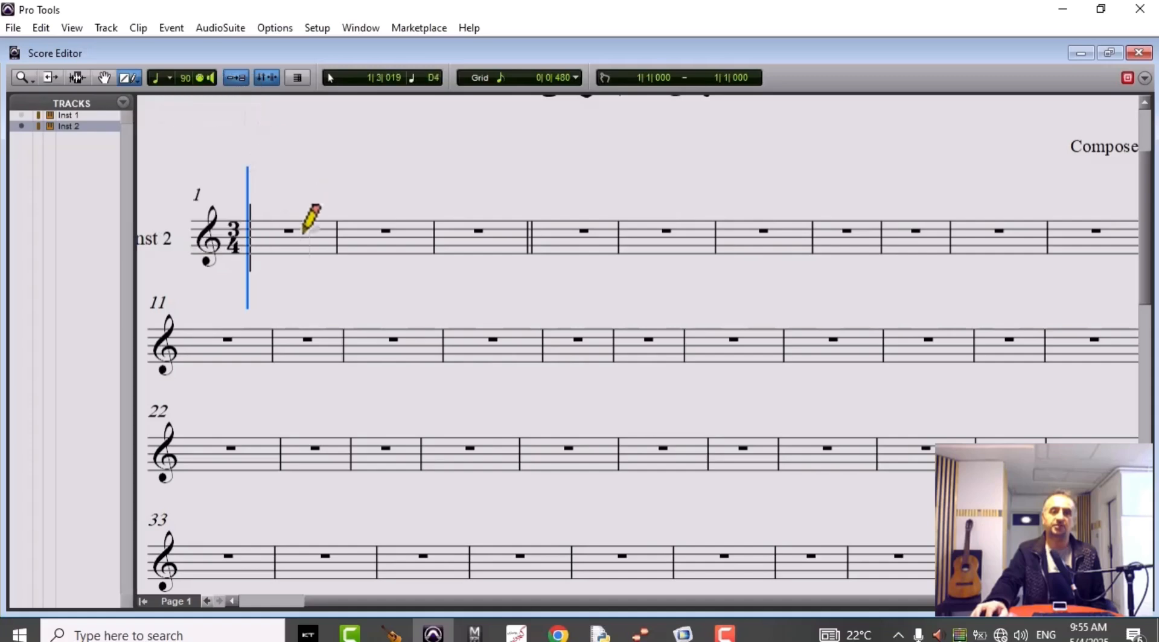
click(257, 242)
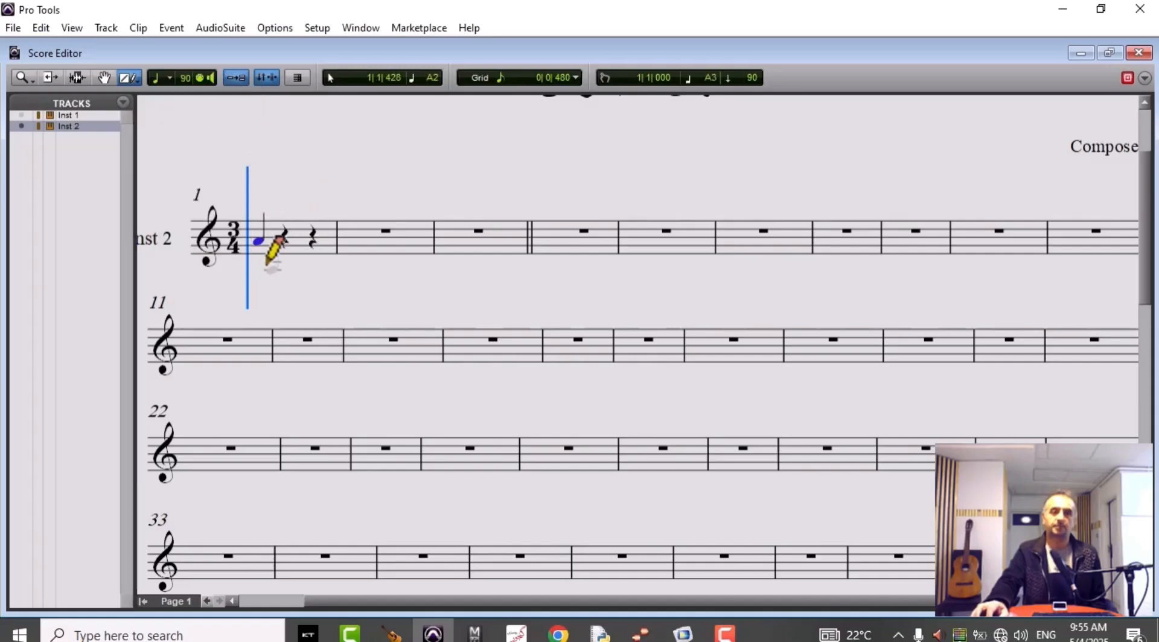
click(286, 222)
click(312, 250)
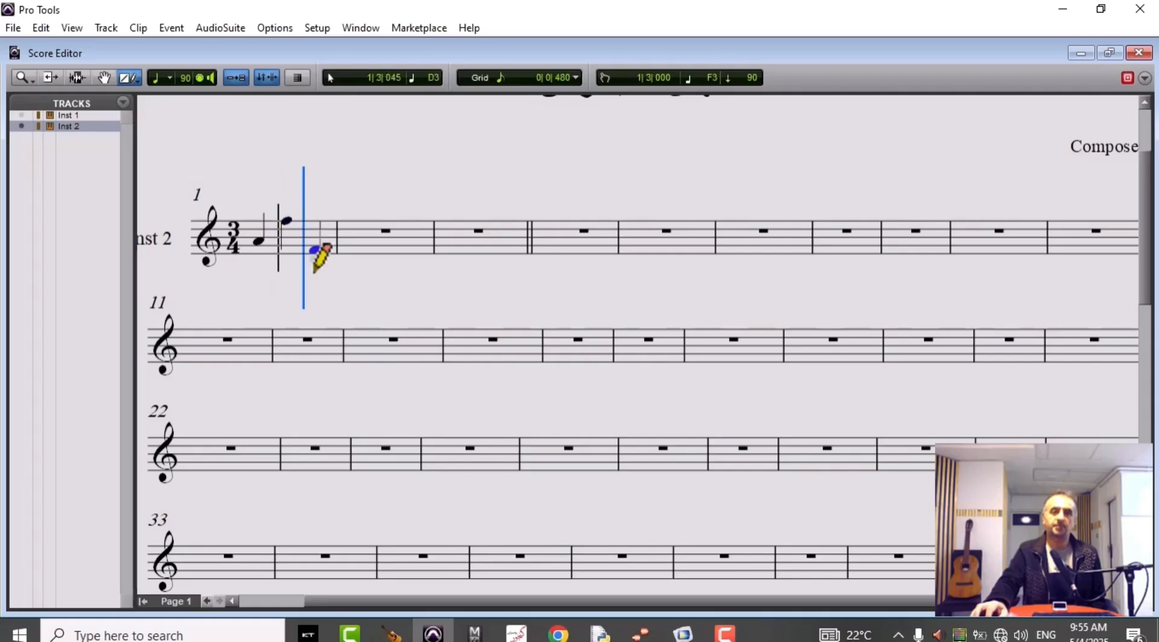
- Enter four 1/8 notes, B3, D4, G3 and F3, on the first two beats of bar 2
click(166, 83)
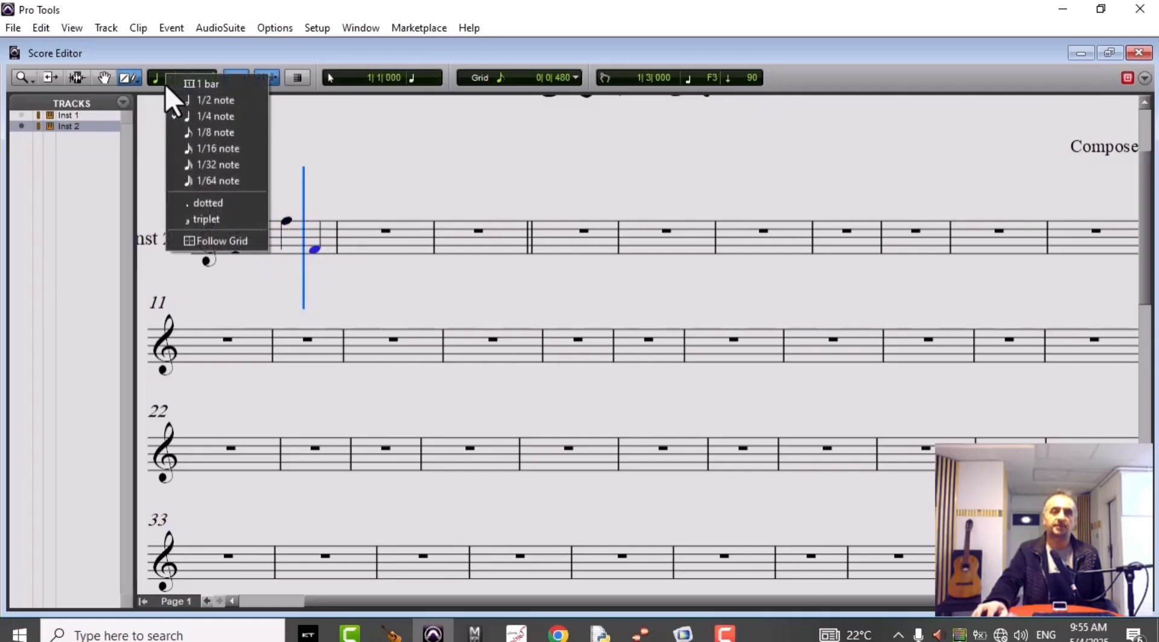
click(217, 135)
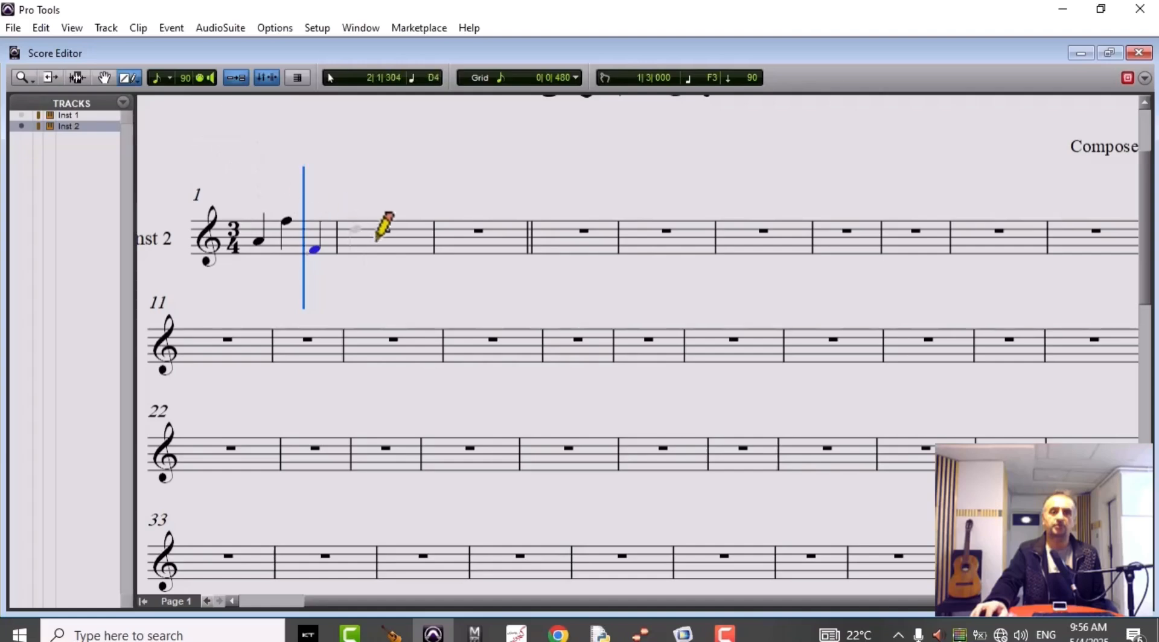
click(355, 239)
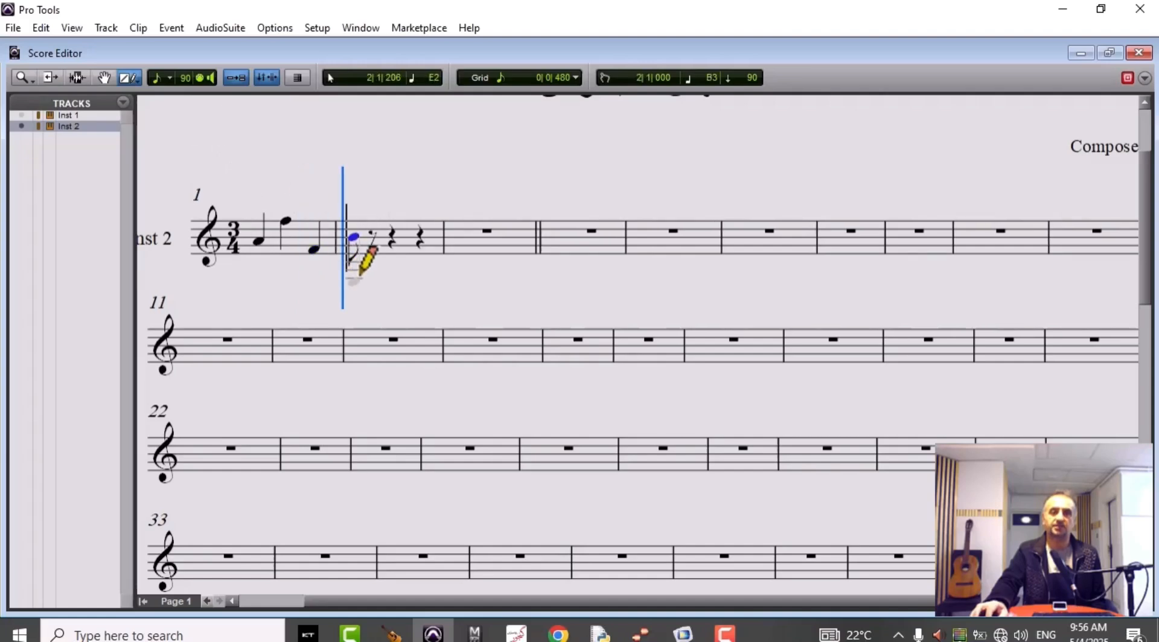
click(371, 231)
click(393, 245)
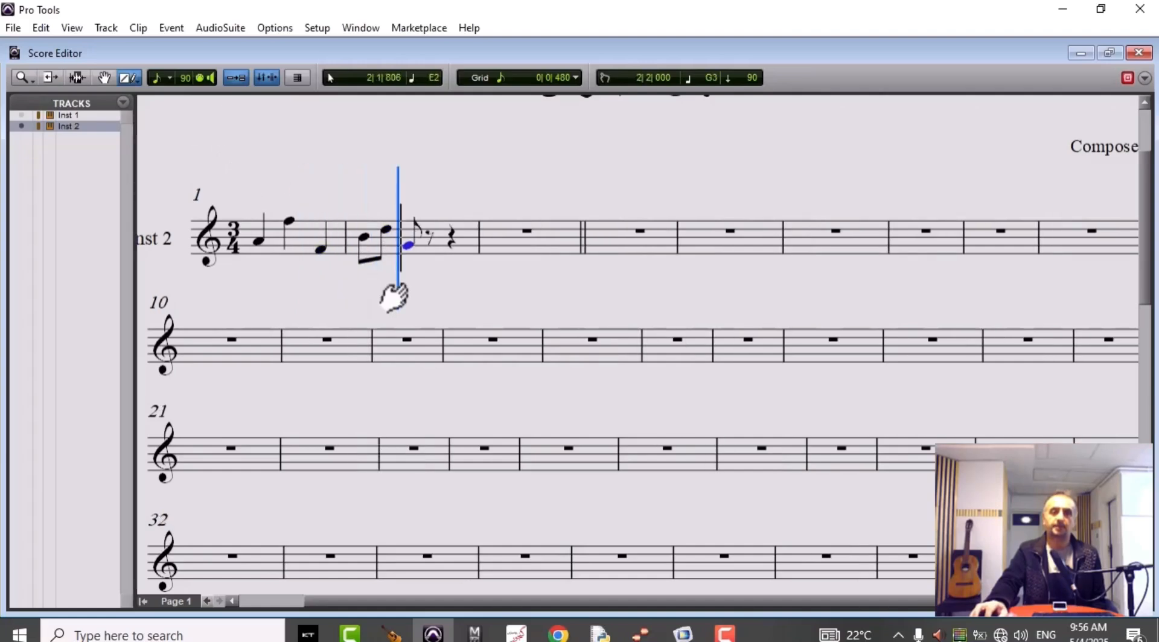
click(431, 248)
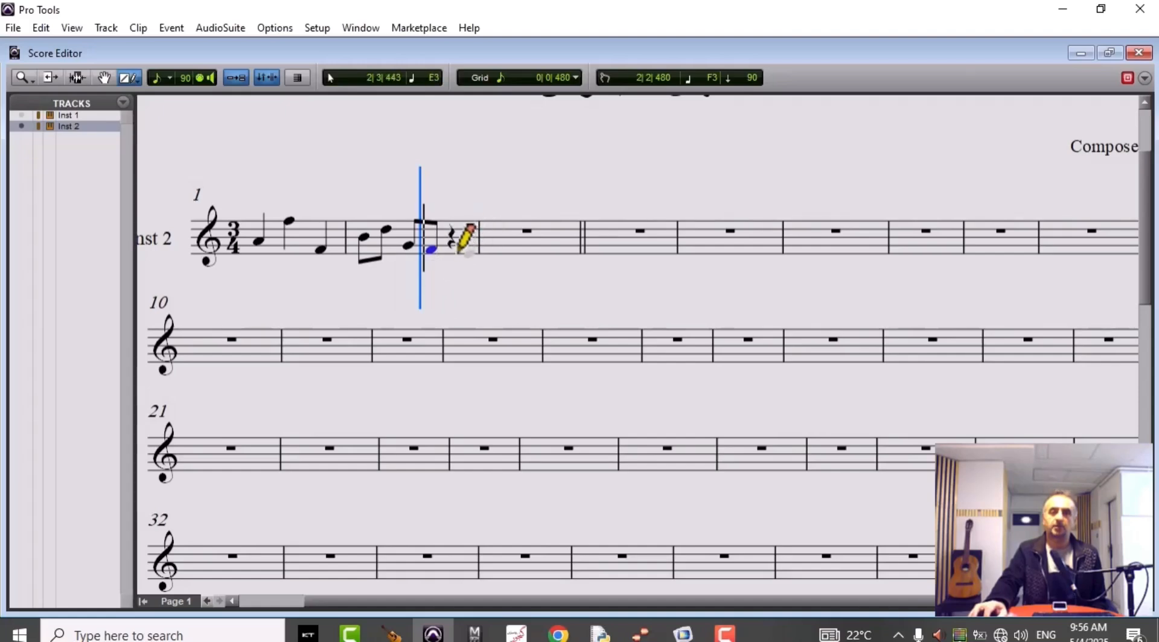
- Fill bar 3 with a 1/2 note C3 on beat 1 and a 1/4 note C4 on beat 3
click(164, 83)
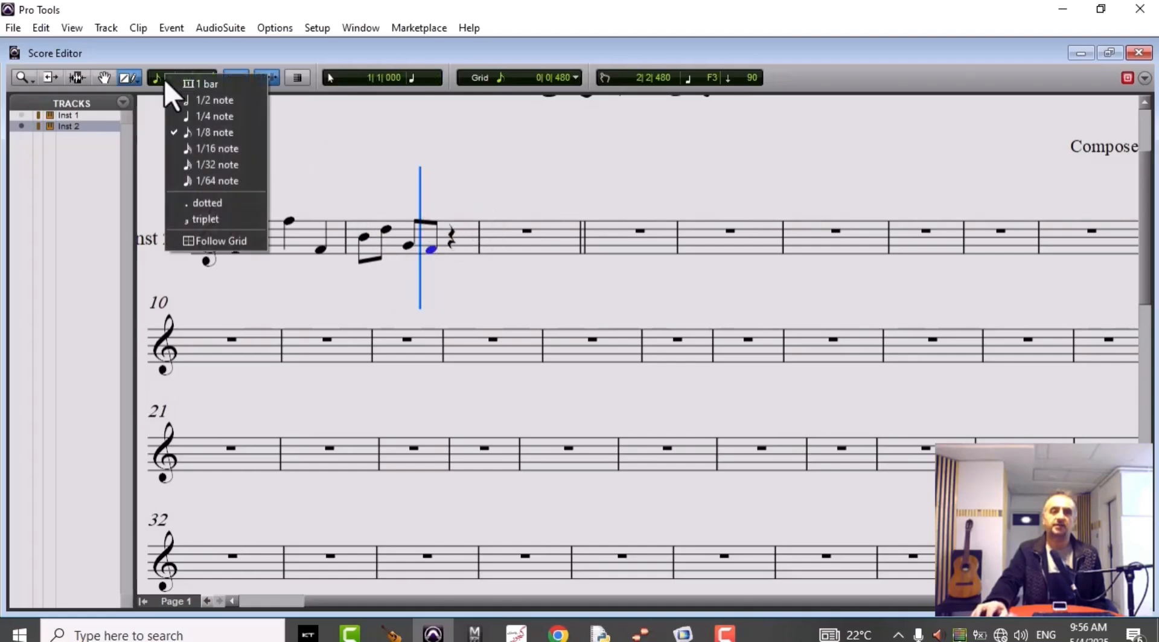
click(198, 101)
click(425, 246)
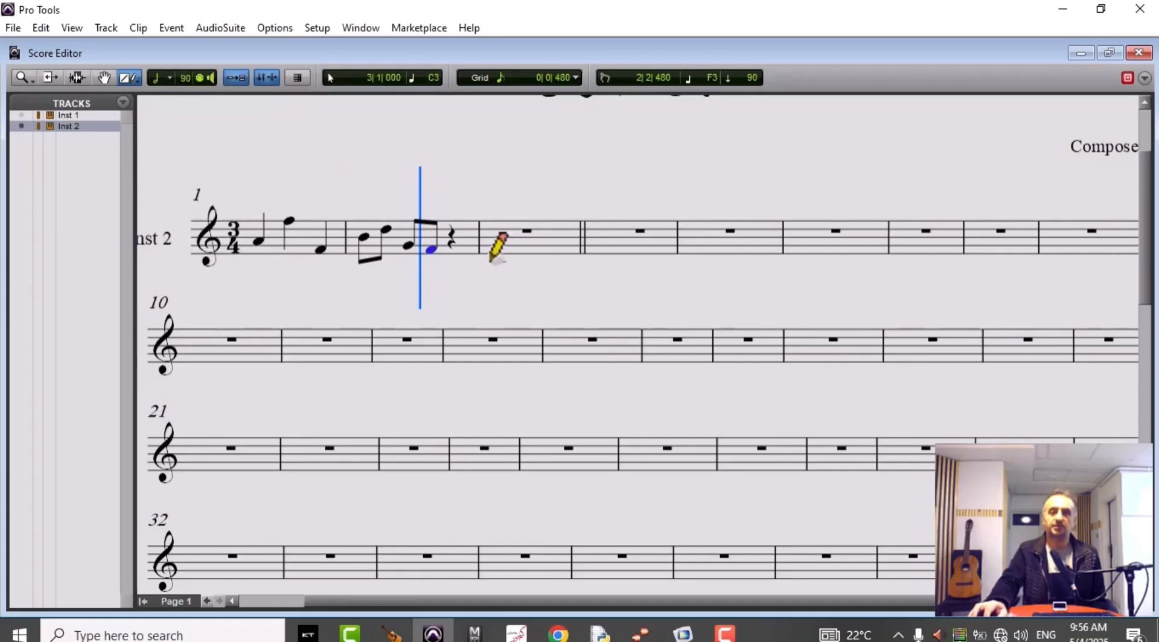
click(490, 261)
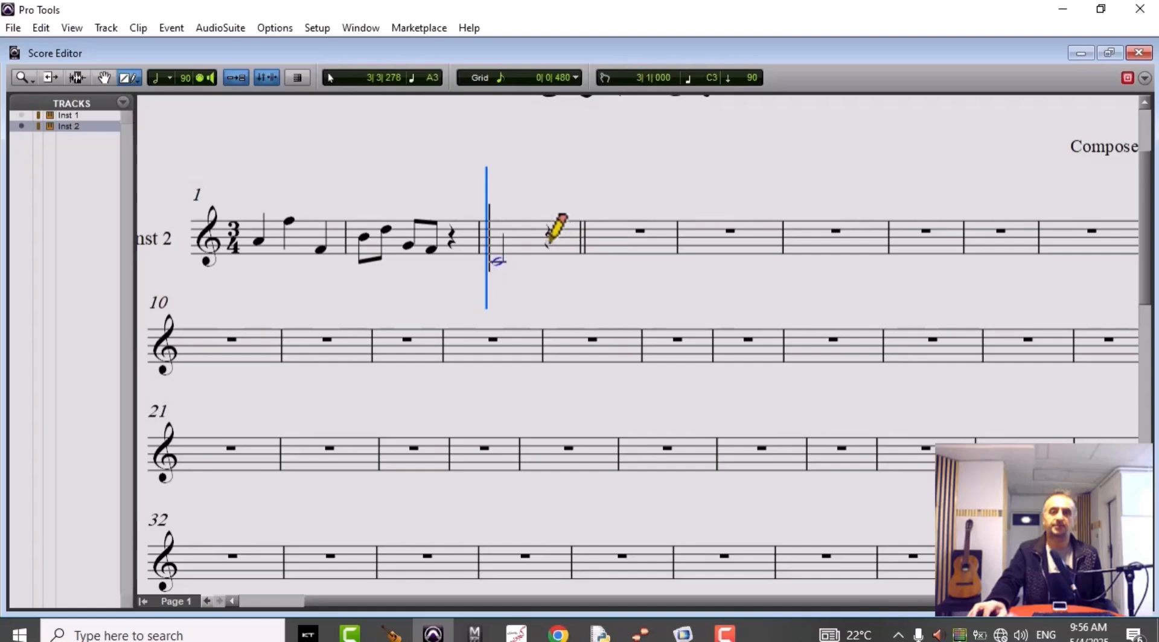
click(161, 79)
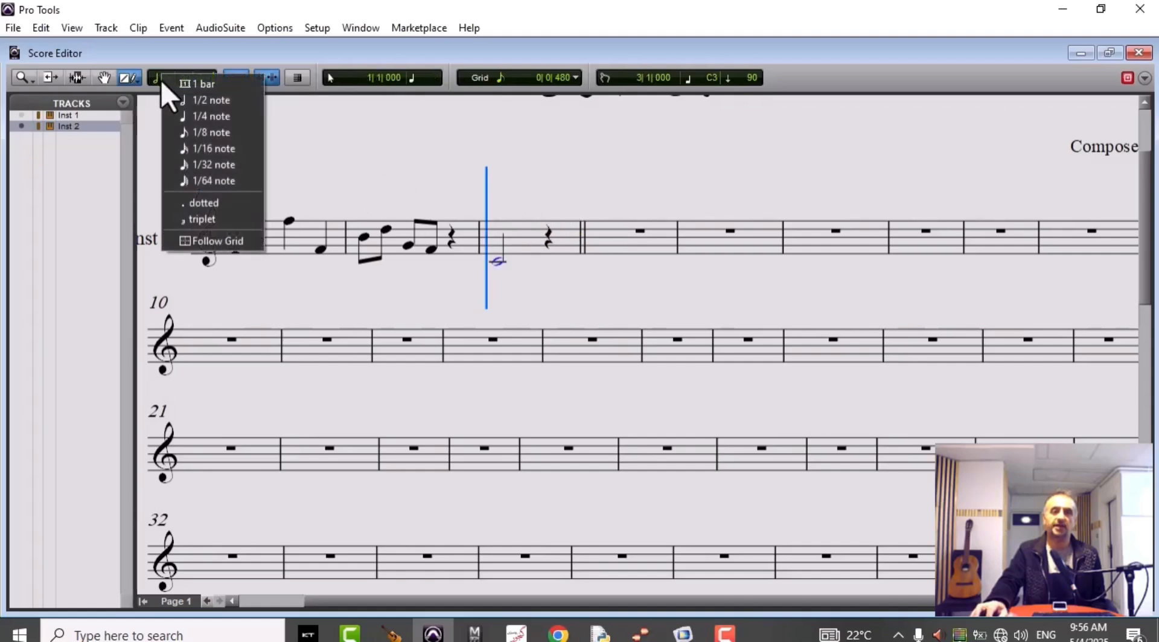
click(201, 113)
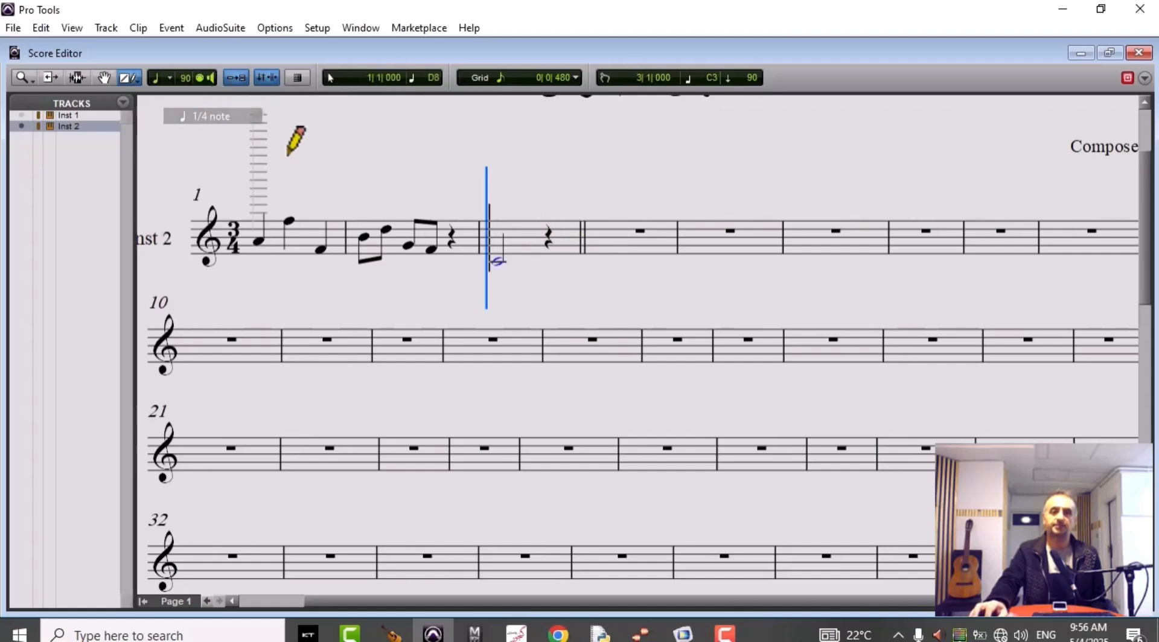
click(547, 240)
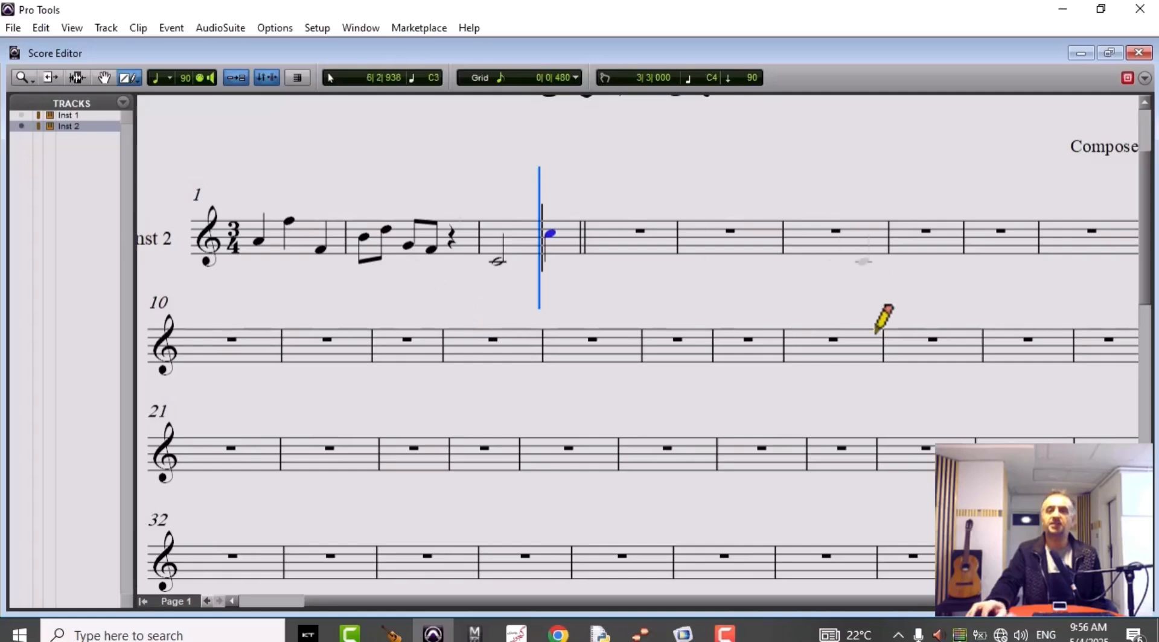
- Close the Score Editor and insert the Xpand!2 (stereo) instrument plug-in on the Inst 2 track
click(1138, 53)
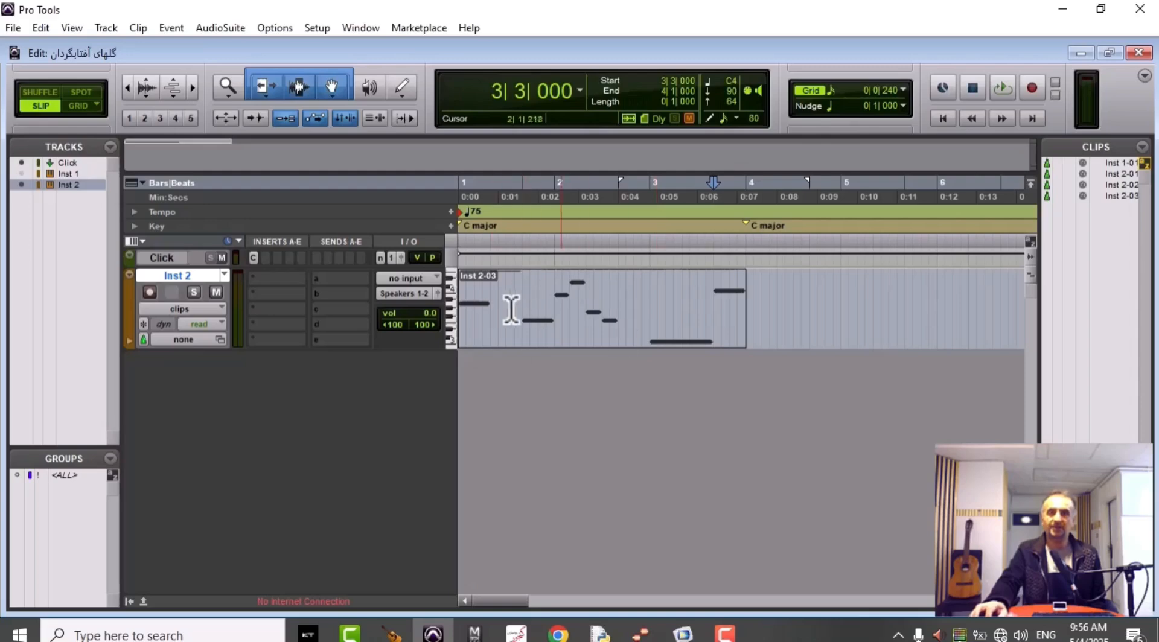
click(280, 277)
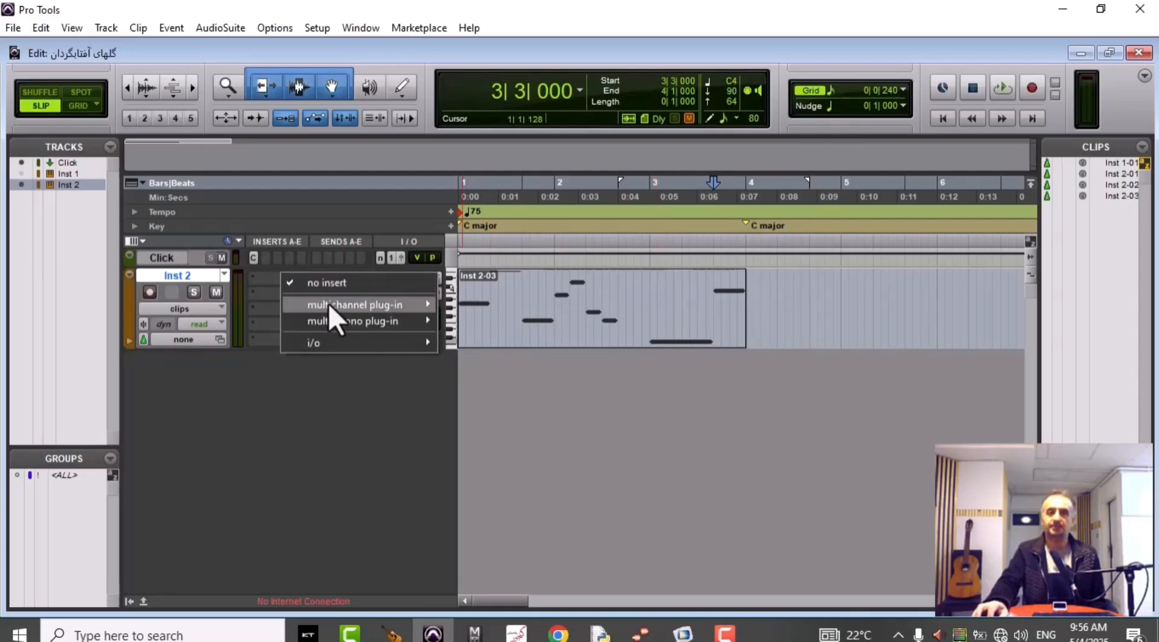
mouse_move(338, 304)
mouse_move(531, 261)
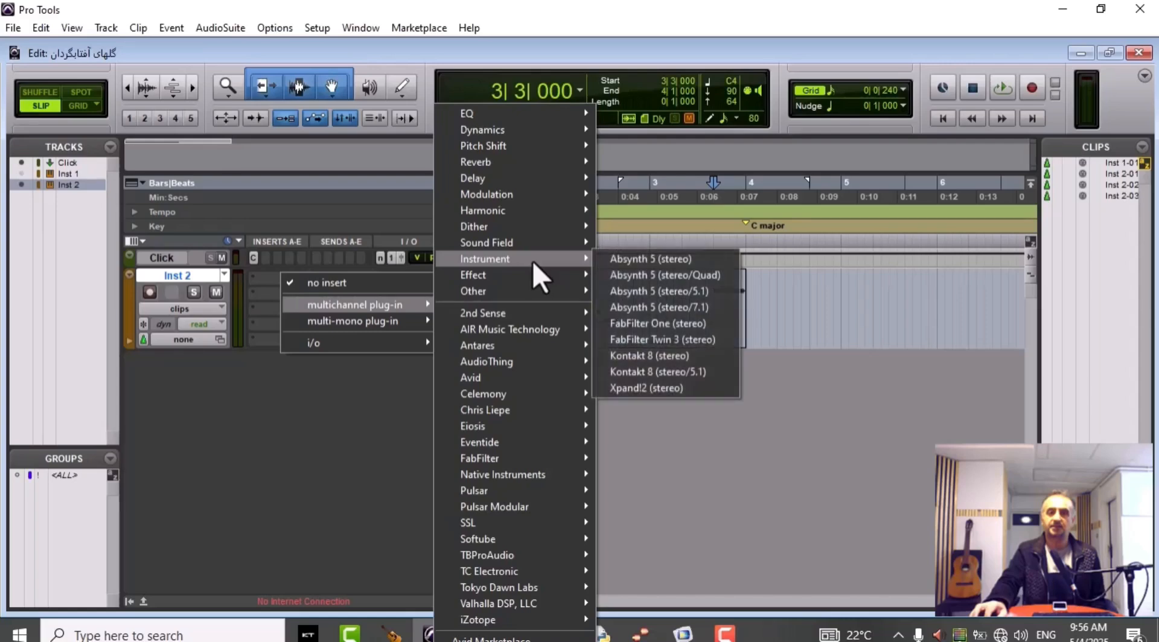
click(670, 383)
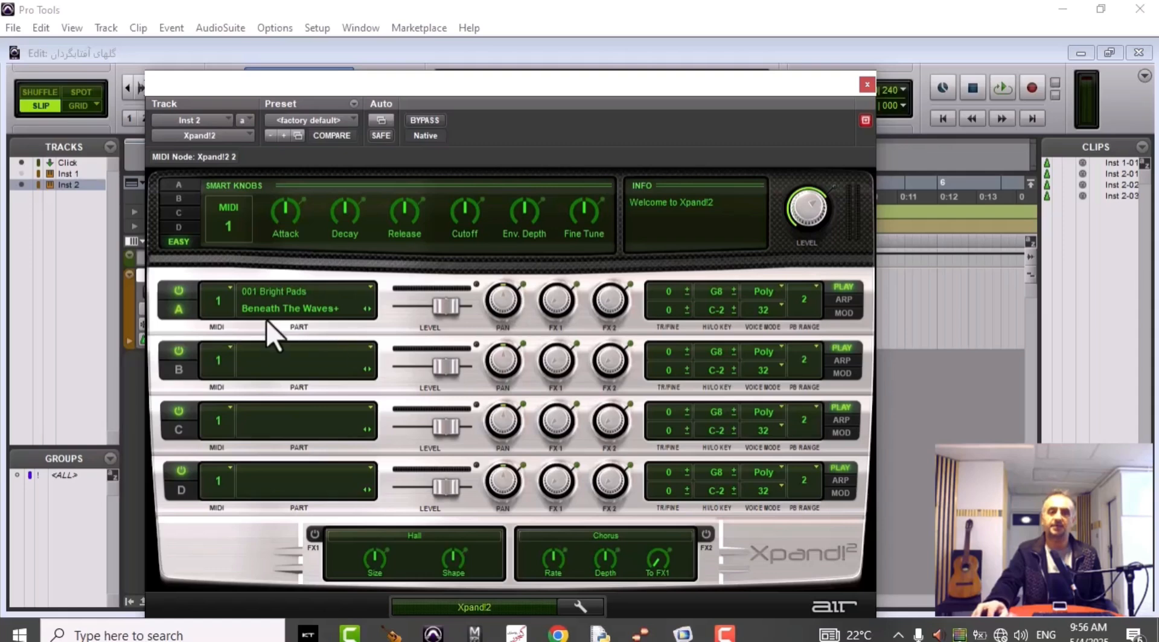
- Load the Resonant Ambience patch from 010 Acoustic Piano into part A of Xpand!2
click(323, 303)
mouse_move(335, 448)
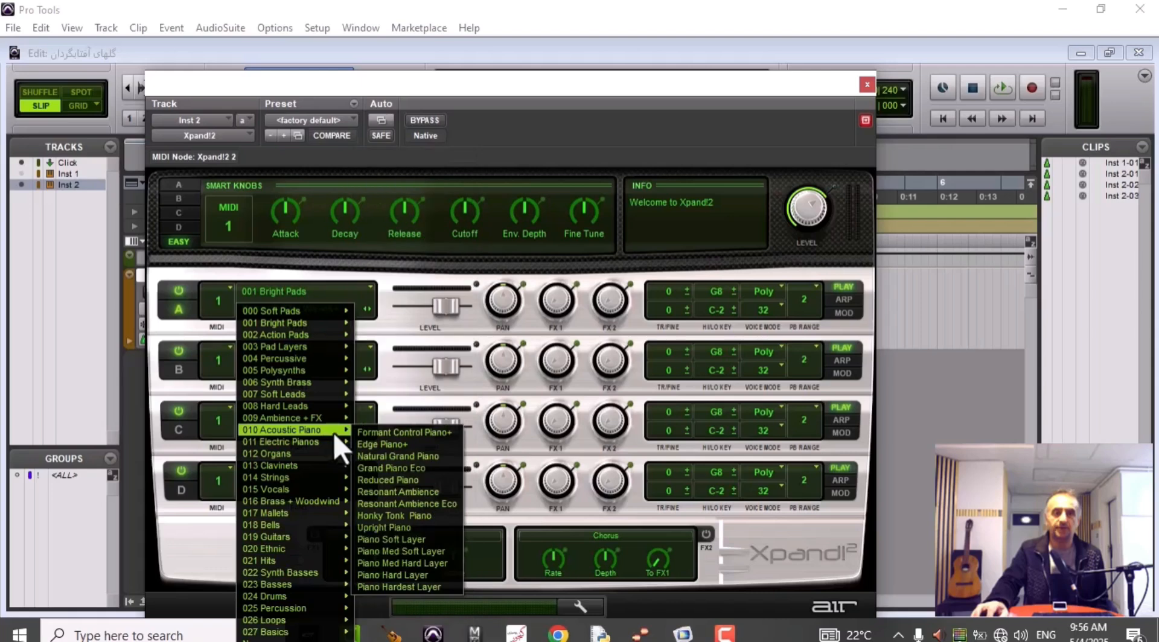
click(395, 492)
- Play the Inst 2 clip from the session start, close the Xpand!2 window and stop playback after the last note
click(938, 121)
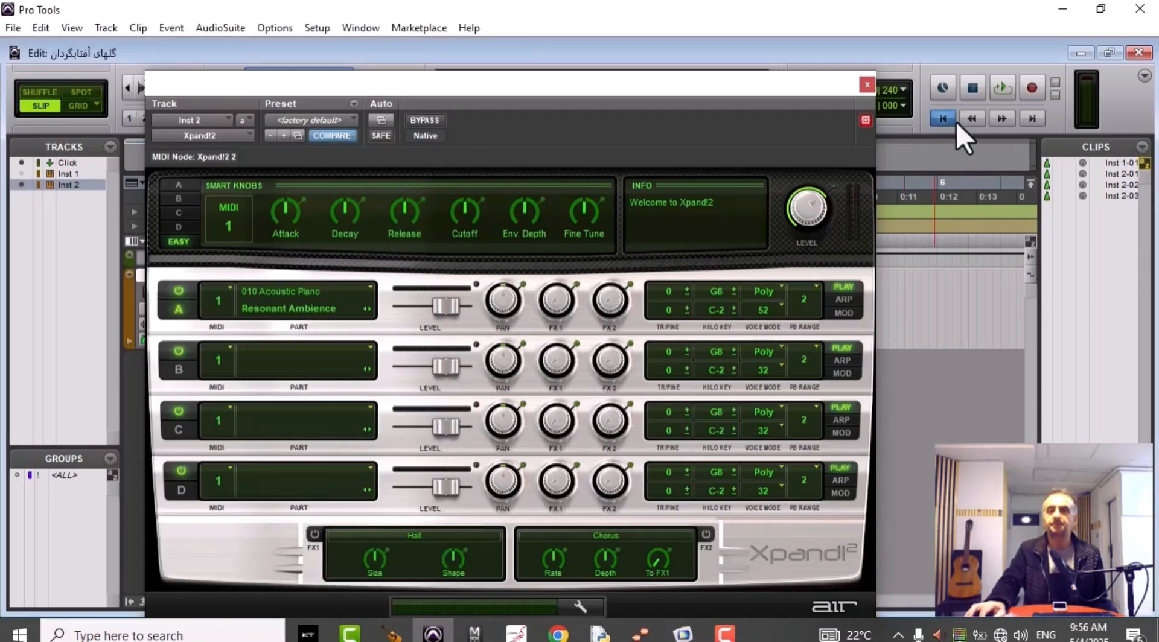
click(1004, 95)
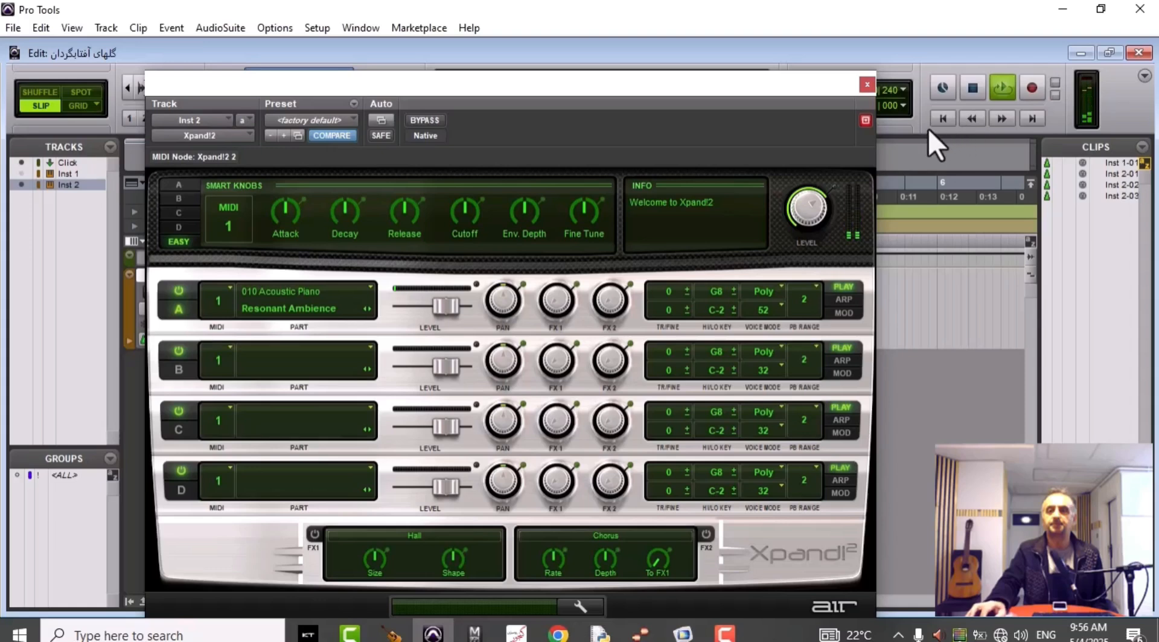
click(866, 85)
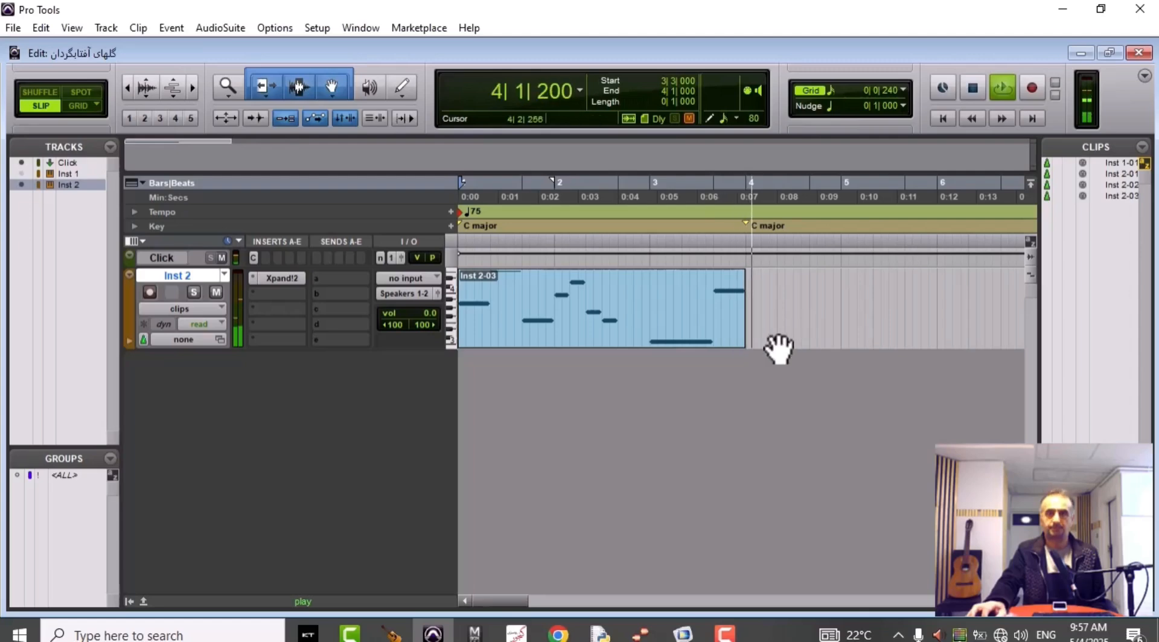
click(972, 88)
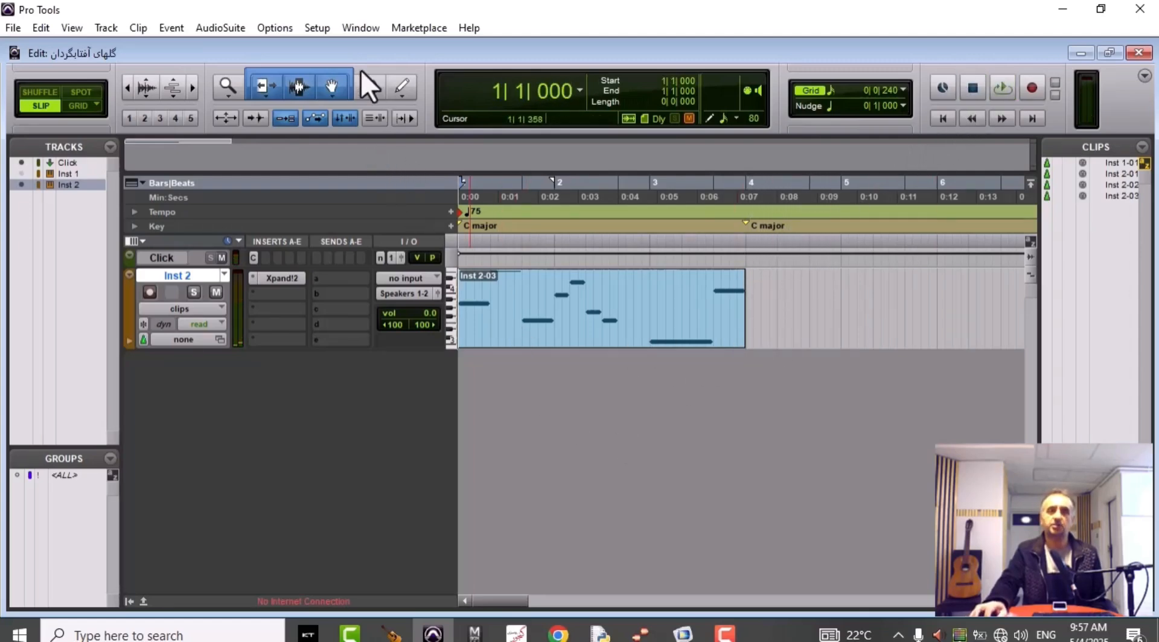
- Set the session tempo to 87 in the Transport window and play the Inst 2 clip back at that tempo
click(361, 27)
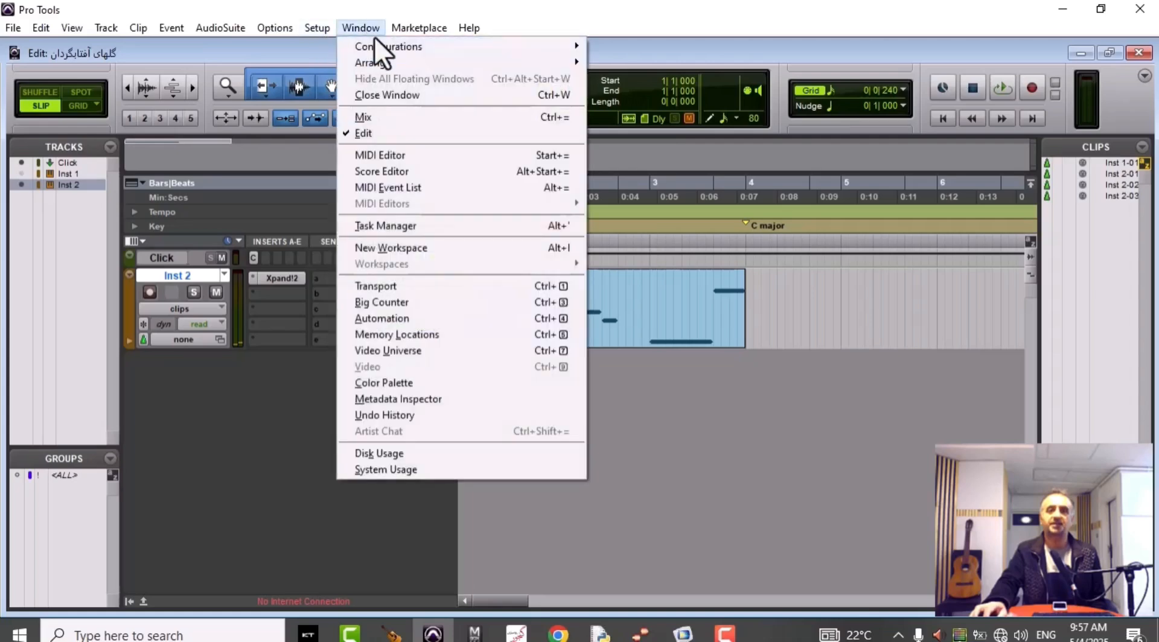
click(497, 287)
drag(734, 420, 694, 367)
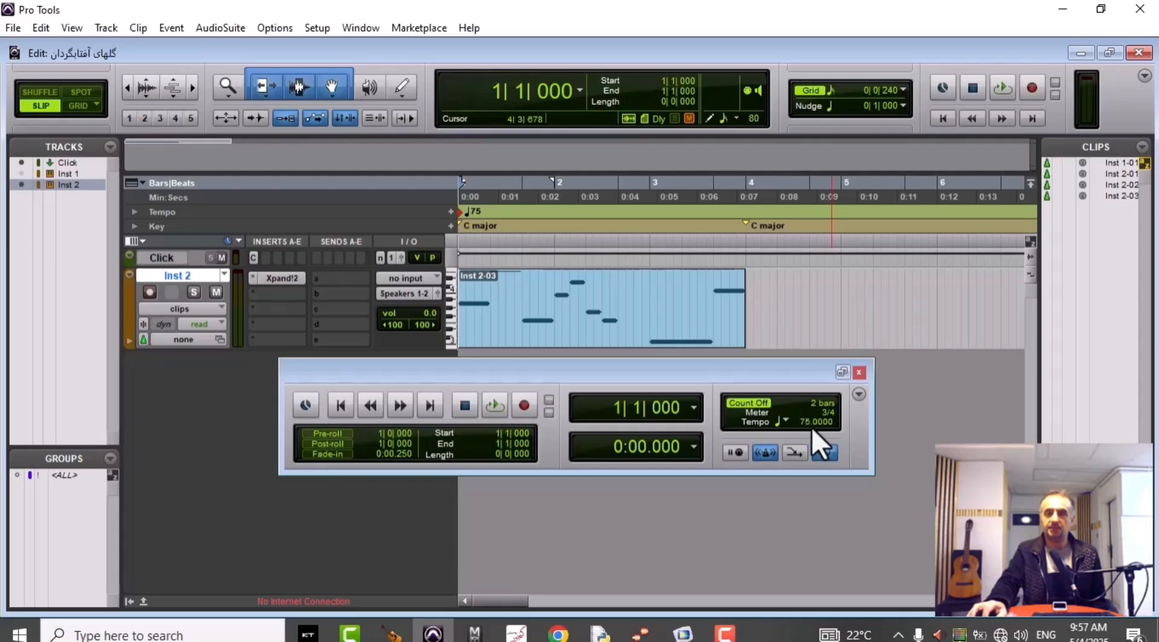
drag(807, 417, 805, 405)
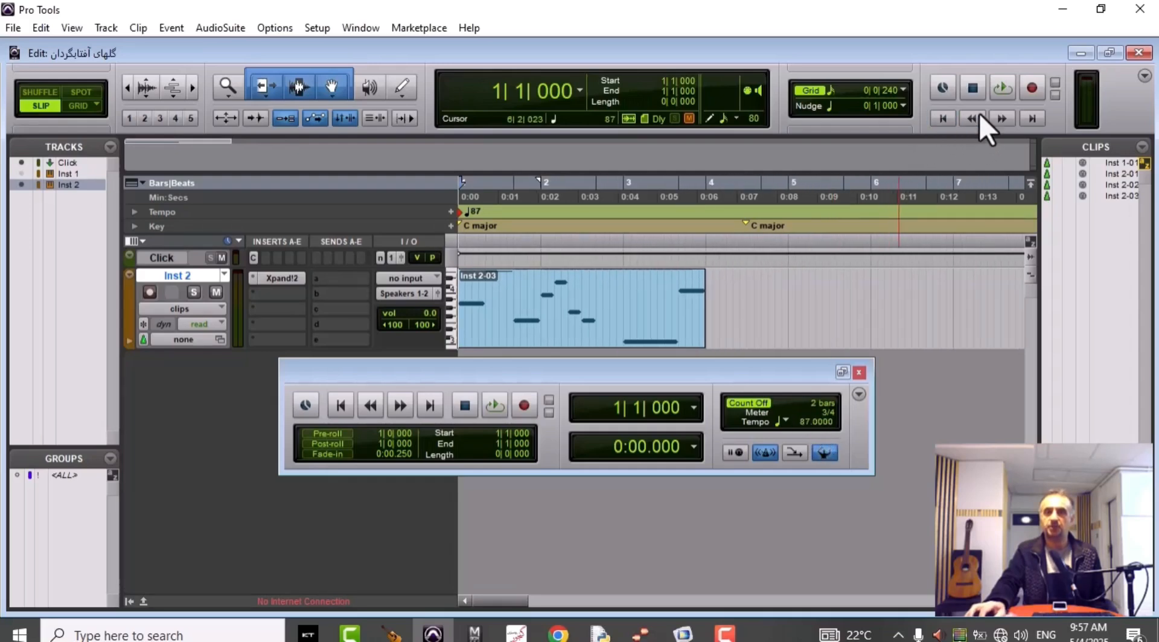
click(1001, 92)
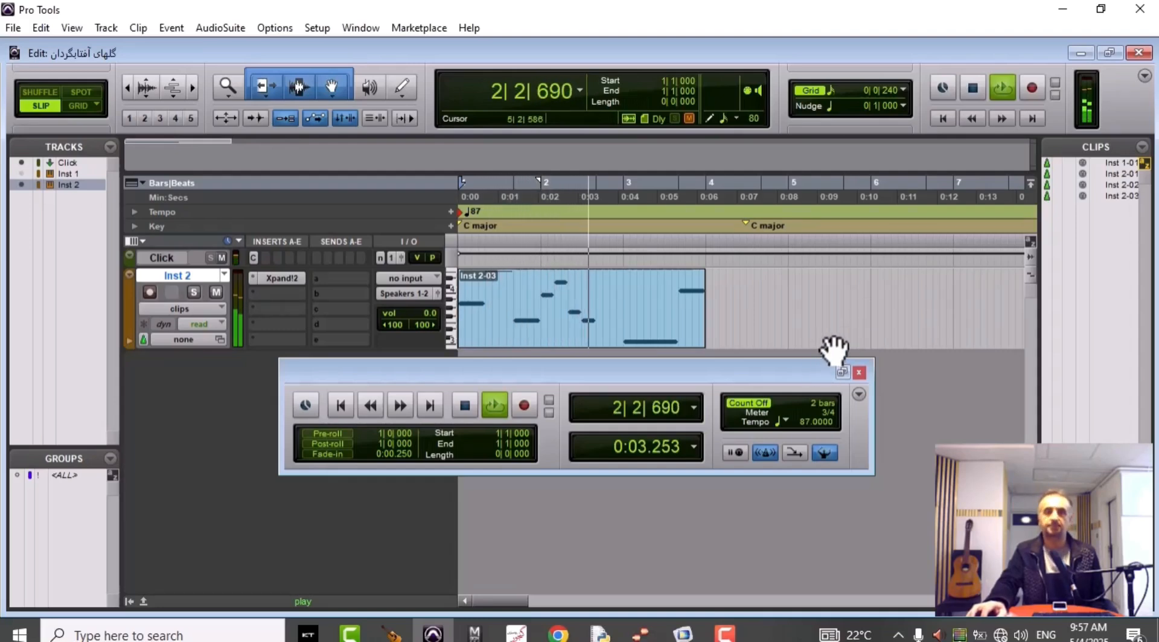
click(969, 88)
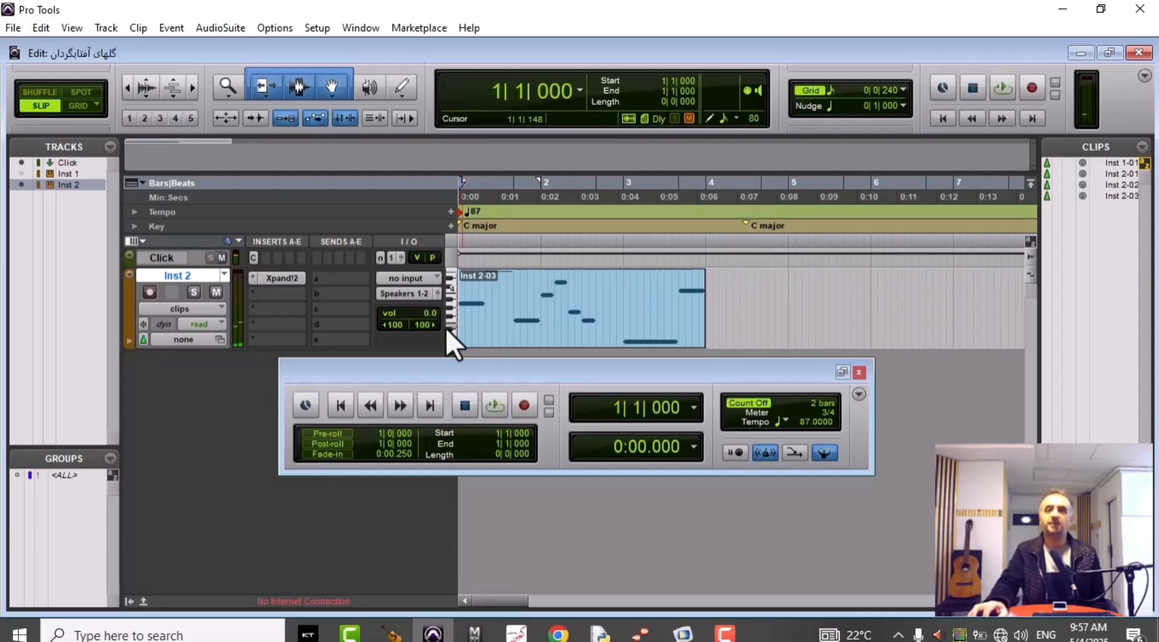